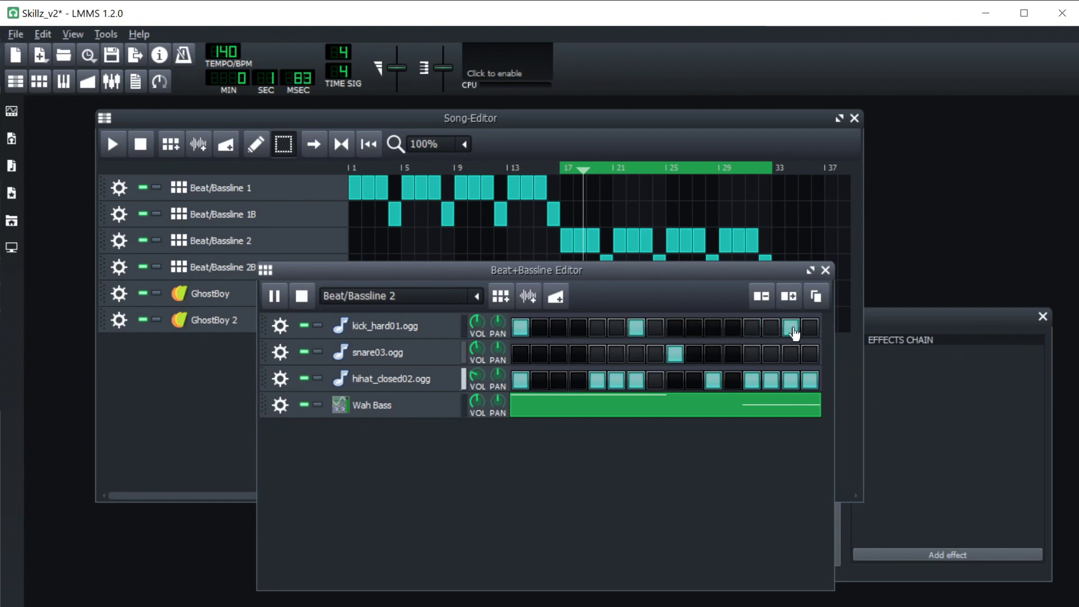
Step: Add a hi-hat hit on step 12 of the Beat/Bassline 2 pattern
{"action": "left_click", "coordinate": [712, 382]}
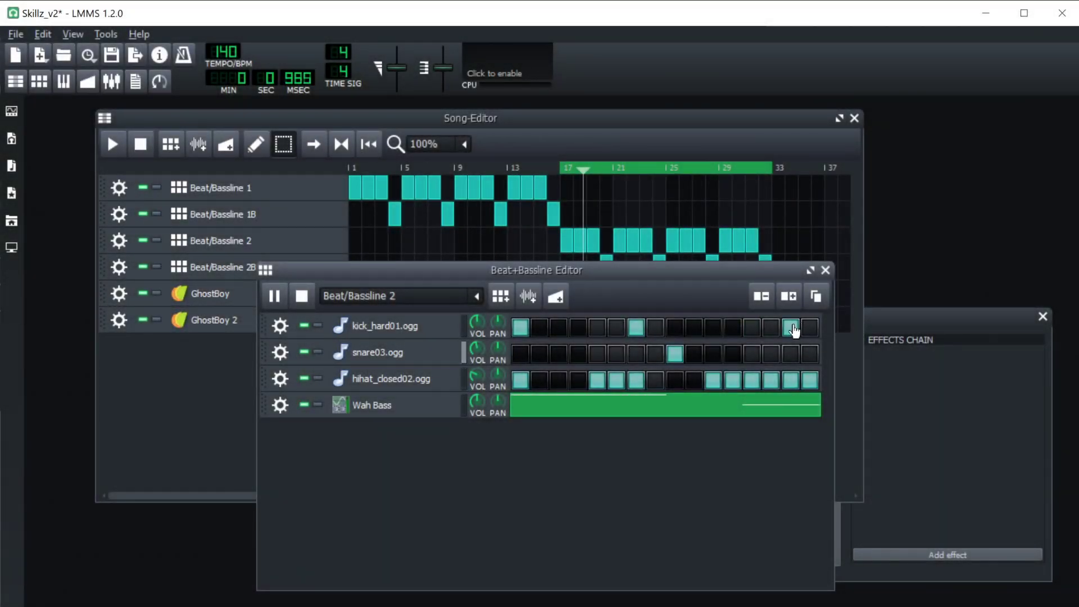
{"action": "left_click", "coordinate": [825, 270]}
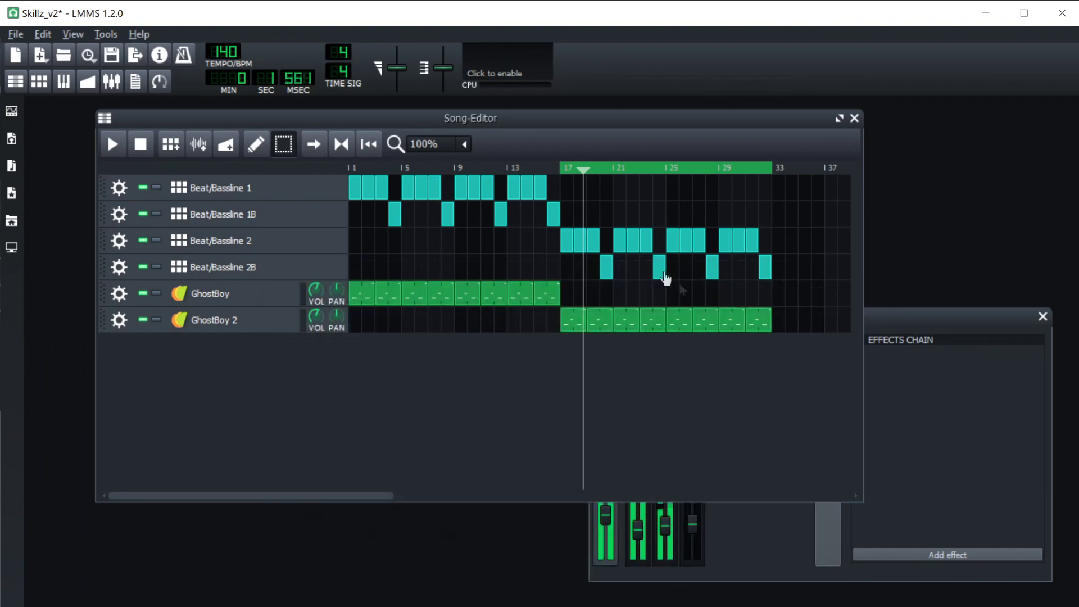
Step: Rework Beat/Bassline 2B: kick on steps 1 and 13, snare on 3, 9, 11 and 14–16, hi-hat on 1–5, 7, 9 and 10
{"action": "double_click", "coordinate": [607, 269]}
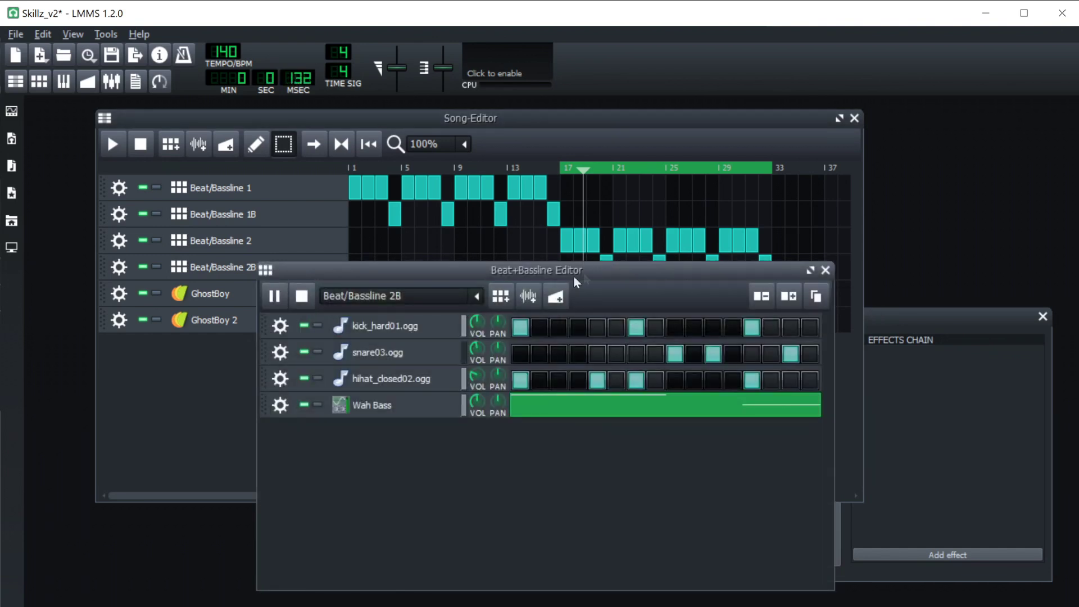
{"action": "left_click", "coordinate": [302, 304]}
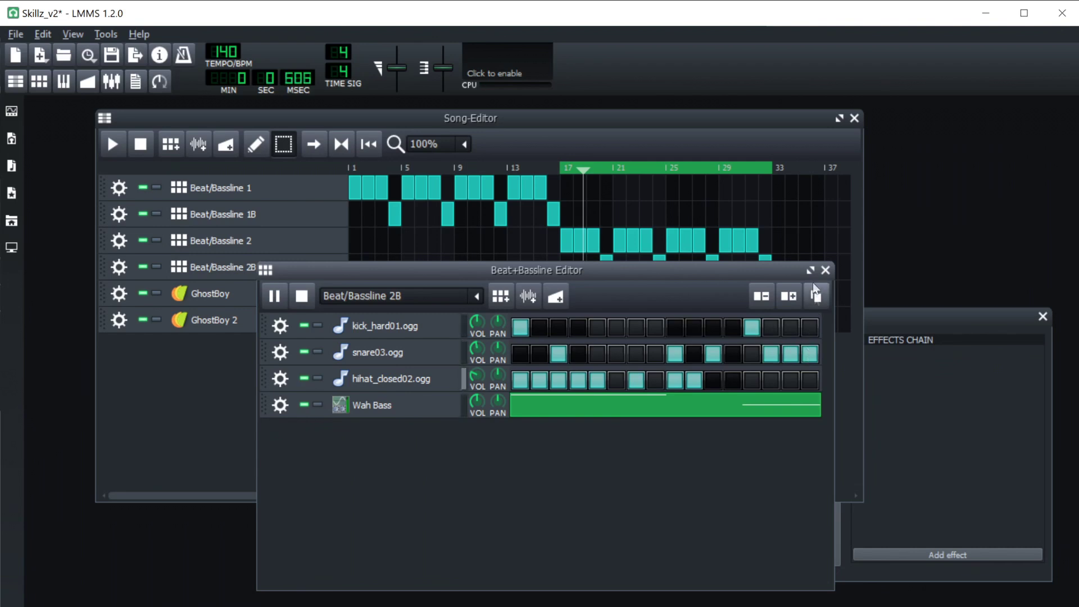
{"action": "left_click", "coordinate": [824, 272]}
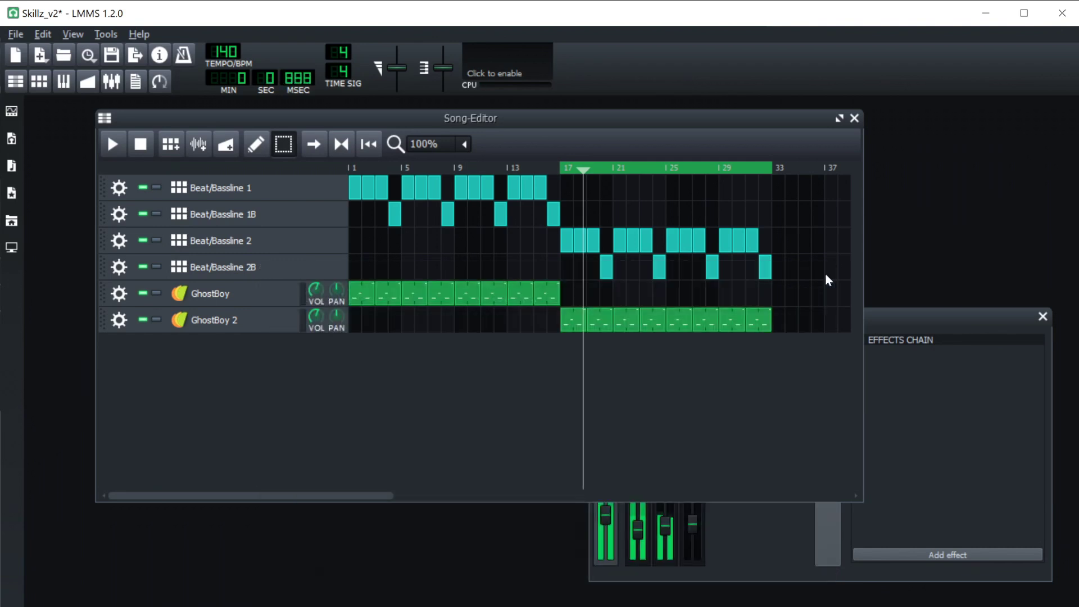
Step: Move the song loop's end point to bar 21 and play the looped section starting at bar 17
{"action": "right_click", "coordinate": [611, 166]}
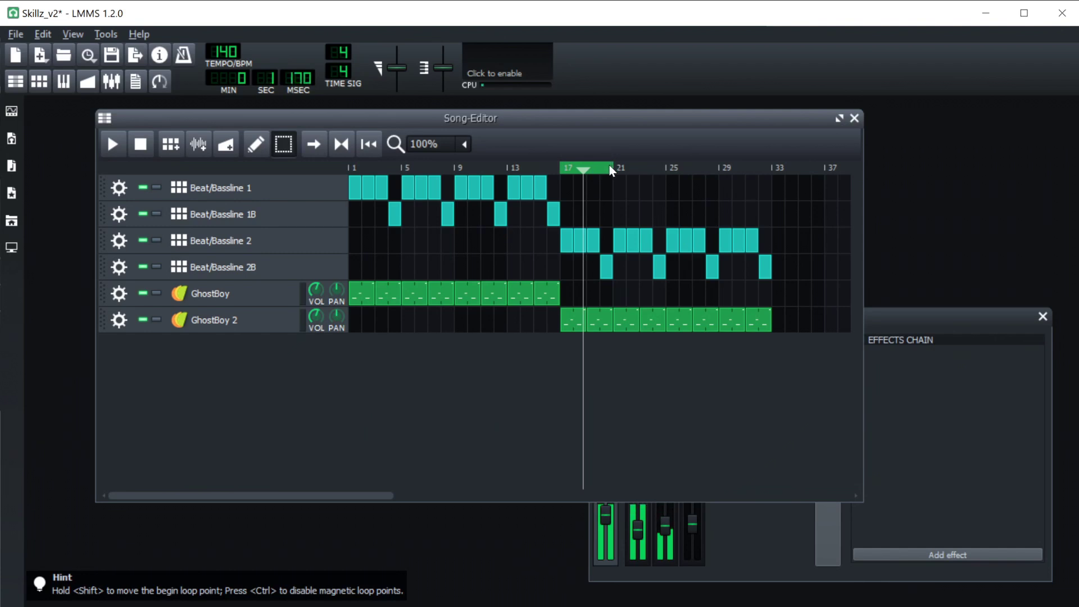
{"action": "left_click", "coordinate": [124, 144]}
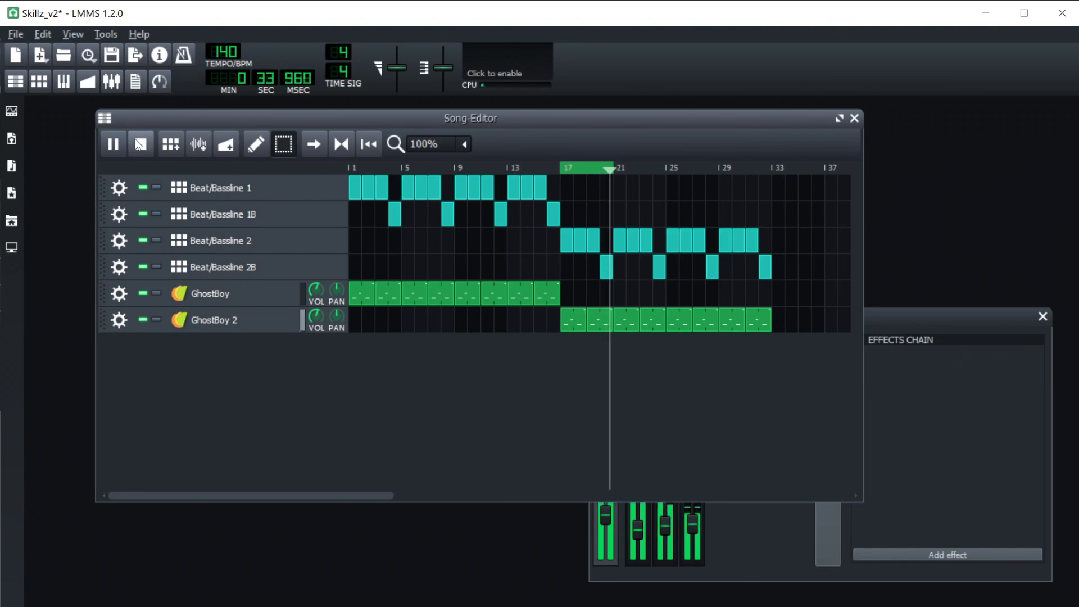
{"action": "left_click", "coordinate": [139, 145]}
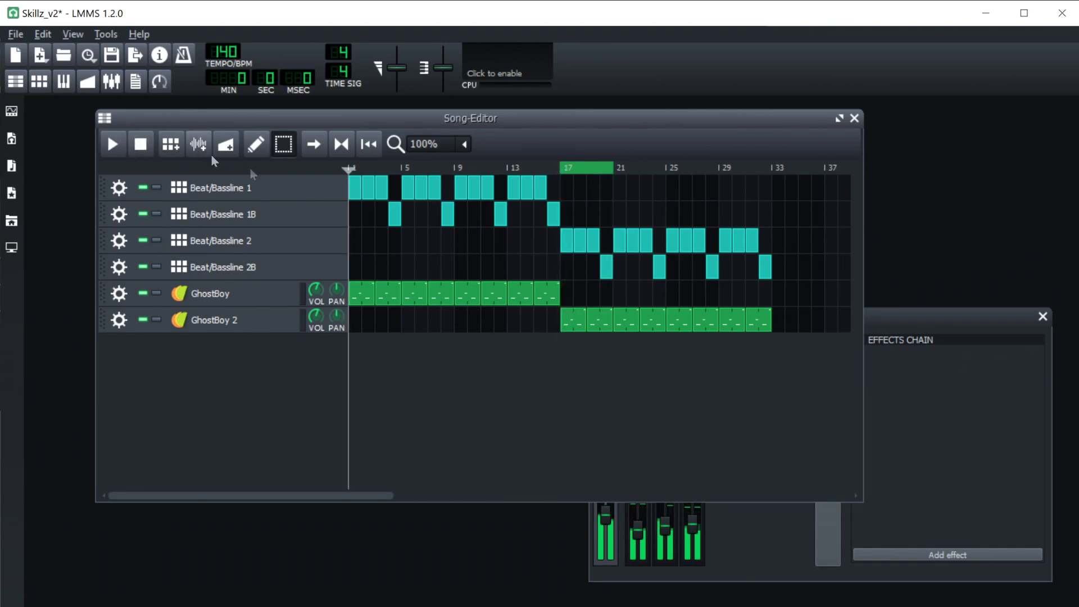
Step: In Beat/Bassline 2's Wah Bass pattern, shorten the opening A3 note, add a short A3 on beat 2 and delete the last G3
{"action": "double_click", "coordinate": [567, 240]}
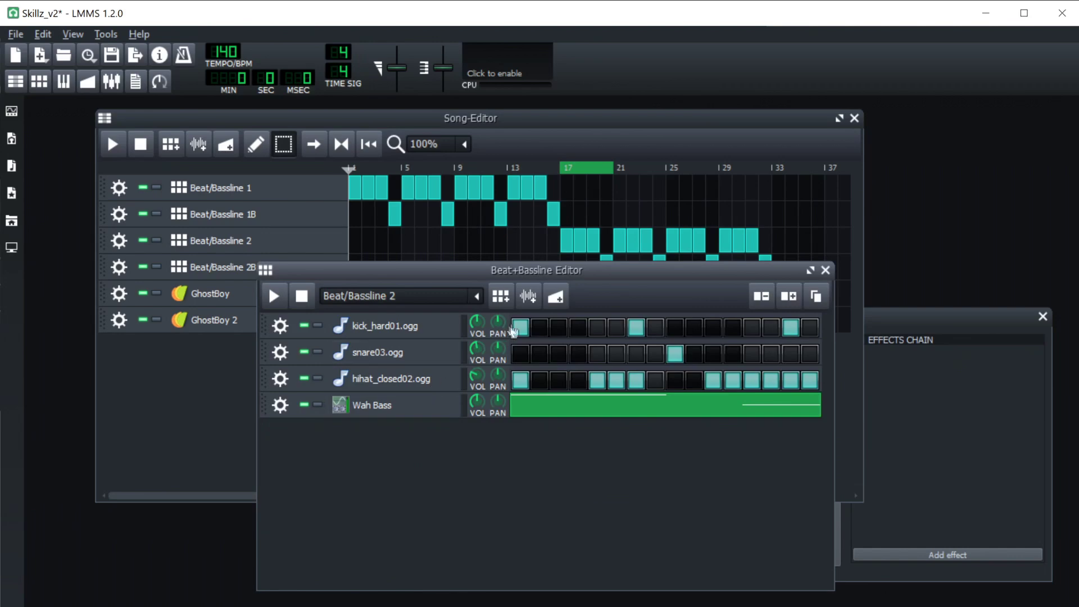
{"action": "double_click", "coordinate": [588, 413]}
{"action": "left_click_drag", "start_coordinate": [596, 228], "coordinate": [849, 222]}
{"action": "scroll", "coordinate": [622, 417], "scroll_direction": "up", "scroll_amount": 4}
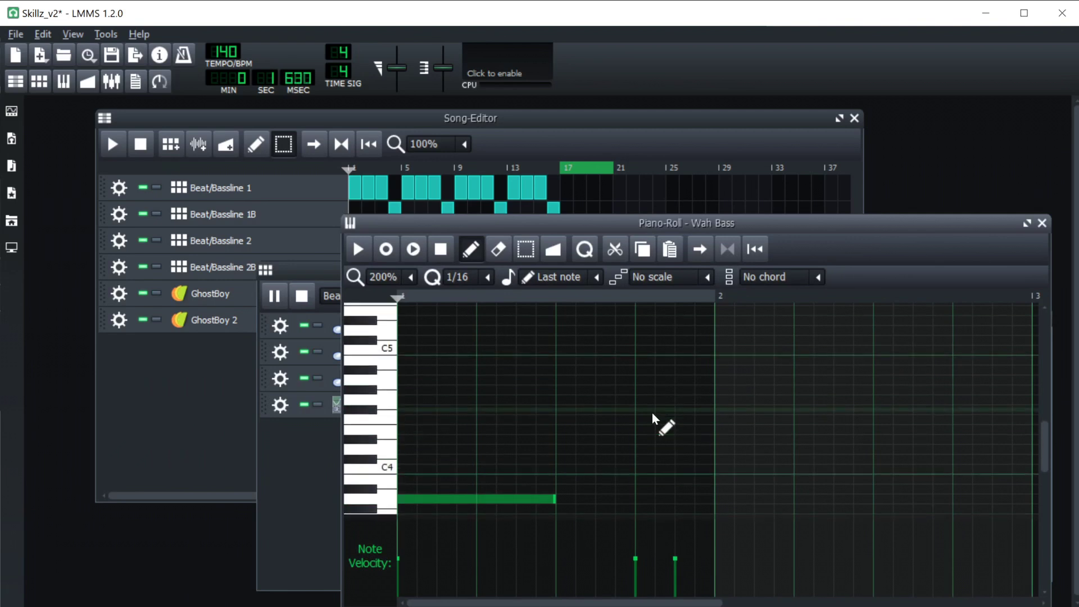
{"action": "scroll", "coordinate": [618, 427], "scroll_direction": "down", "scroll_amount": 4}
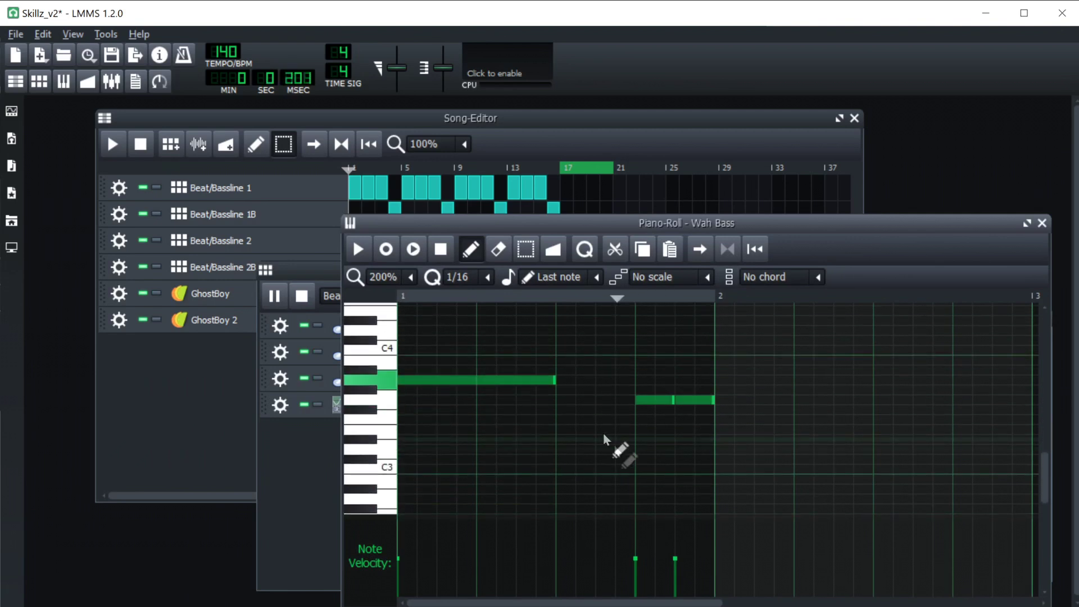
{"action": "left_click_drag", "start_coordinate": [554, 381], "coordinate": [455, 380]}
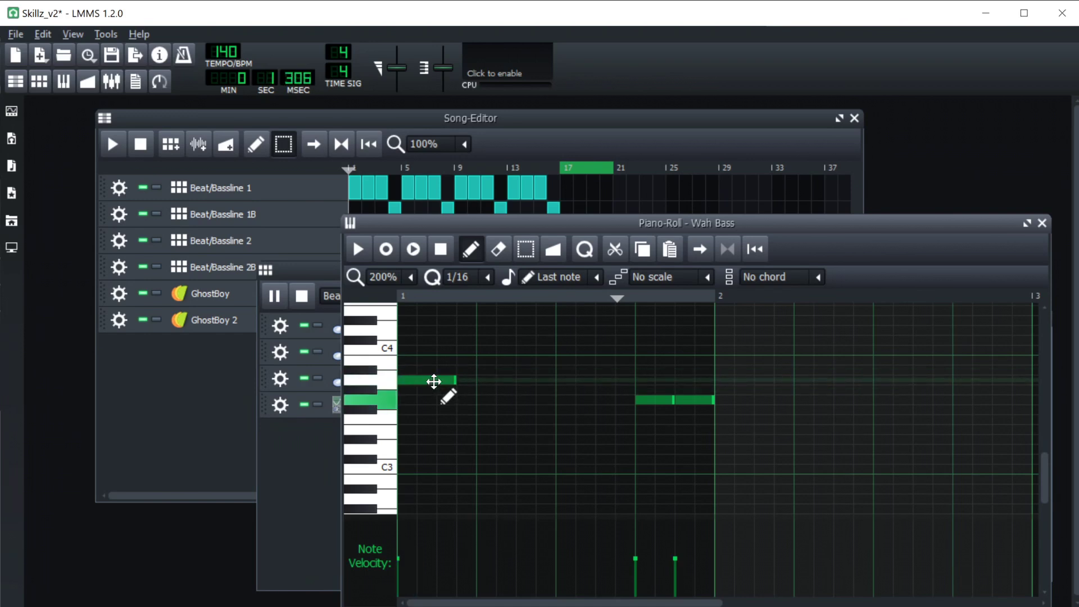
{"action": "left_click", "coordinate": [447, 377]}
{"action": "left_click", "coordinate": [481, 381]}
{"action": "right_click", "coordinate": [688, 400]}
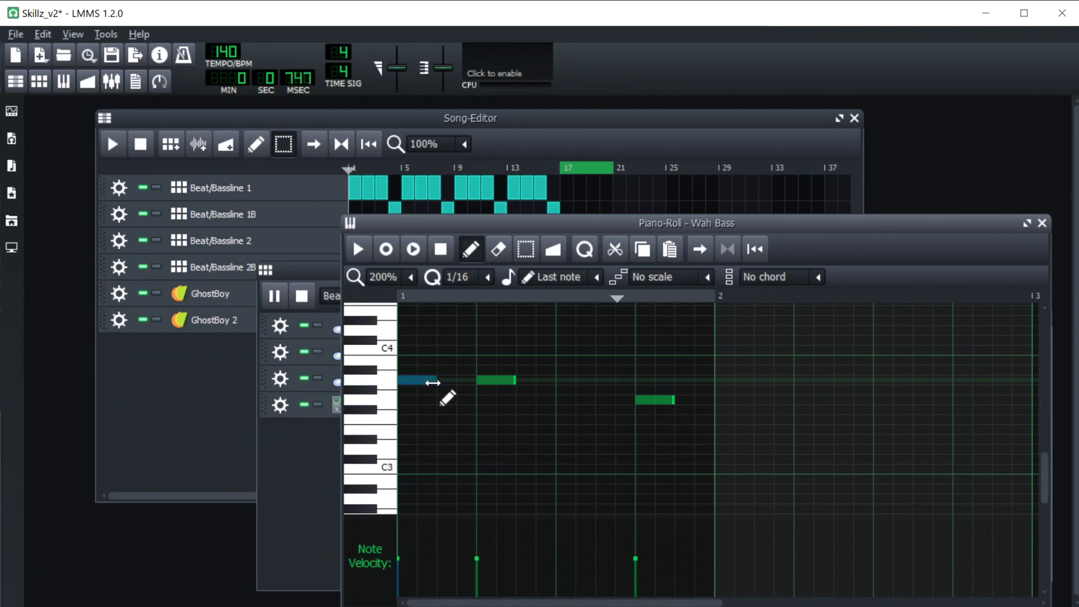
Step: Rearrange this Wah Bass line into A3 notes over beats 1–2, three E3 notes and a closing G3, with the first A3 a quarter note long
{"action": "left_click_drag", "start_coordinate": [427, 378], "coordinate": [533, 353]}
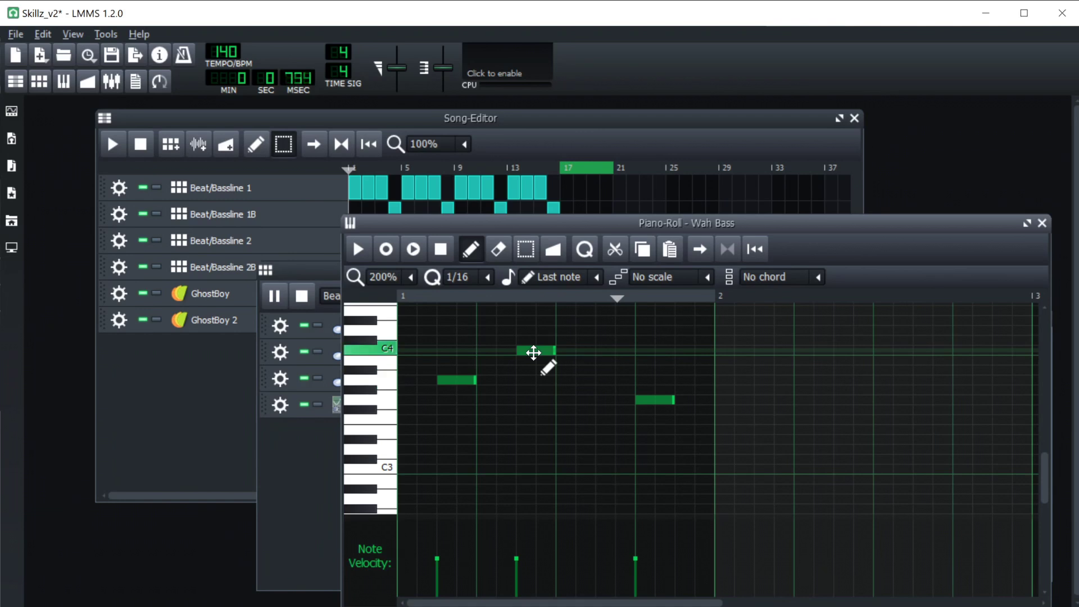
{"action": "mouse_move", "coordinate": [533, 352]}
{"action": "left_mouse_down"}
{"action": "mouse_move", "coordinate": [538, 370]}
{"action": "mouse_move", "coordinate": [551, 339]}
{"action": "left_mouse_up"}
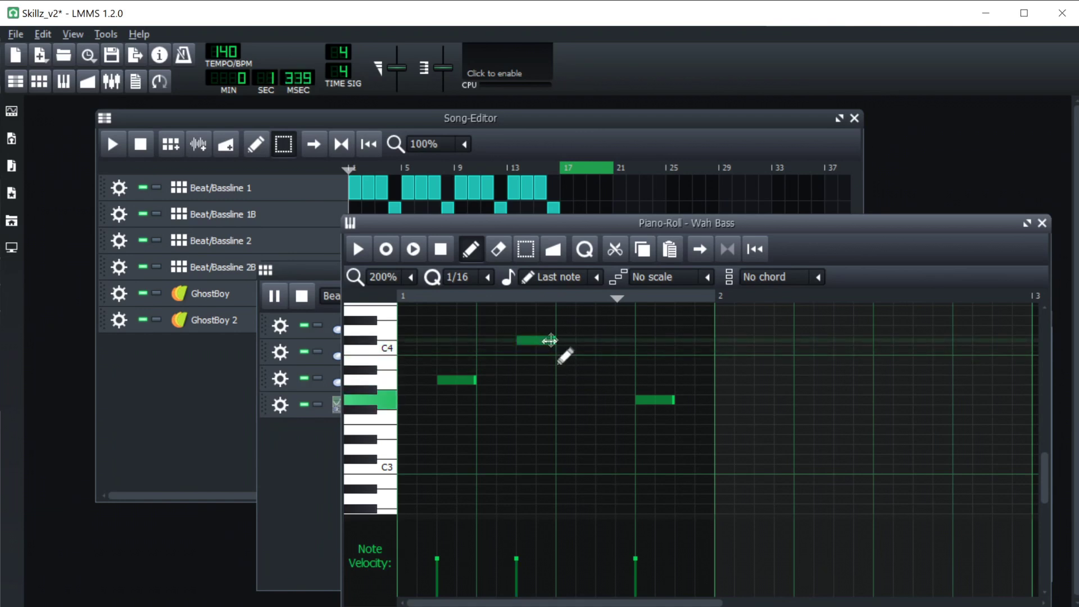
{"action": "left_click_drag", "start_coordinate": [547, 342], "coordinate": [547, 357]}
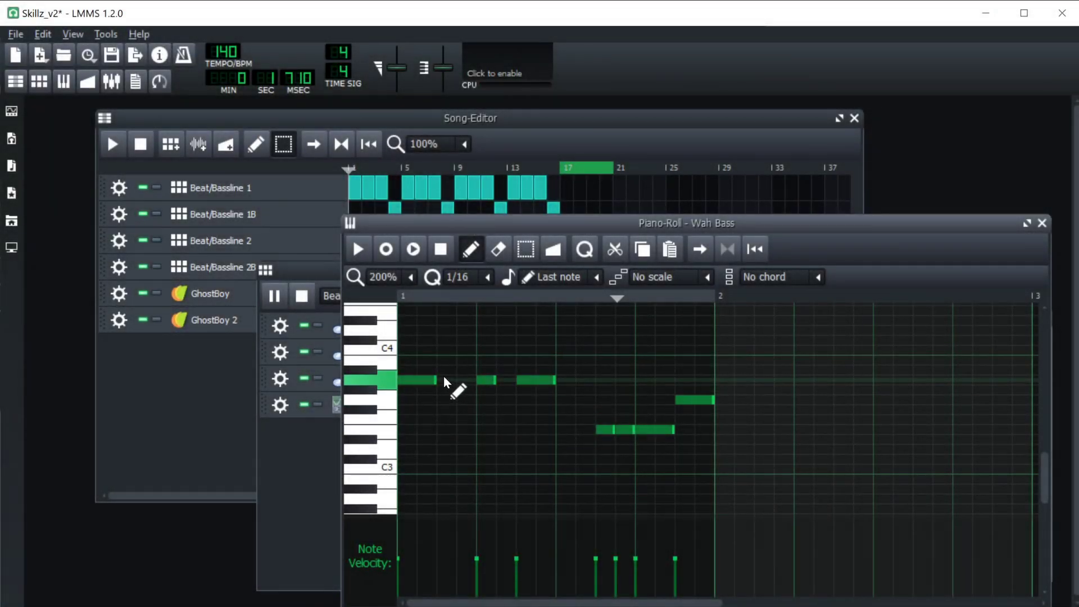
{"action": "left_click_drag", "start_coordinate": [434, 380], "coordinate": [483, 386]}
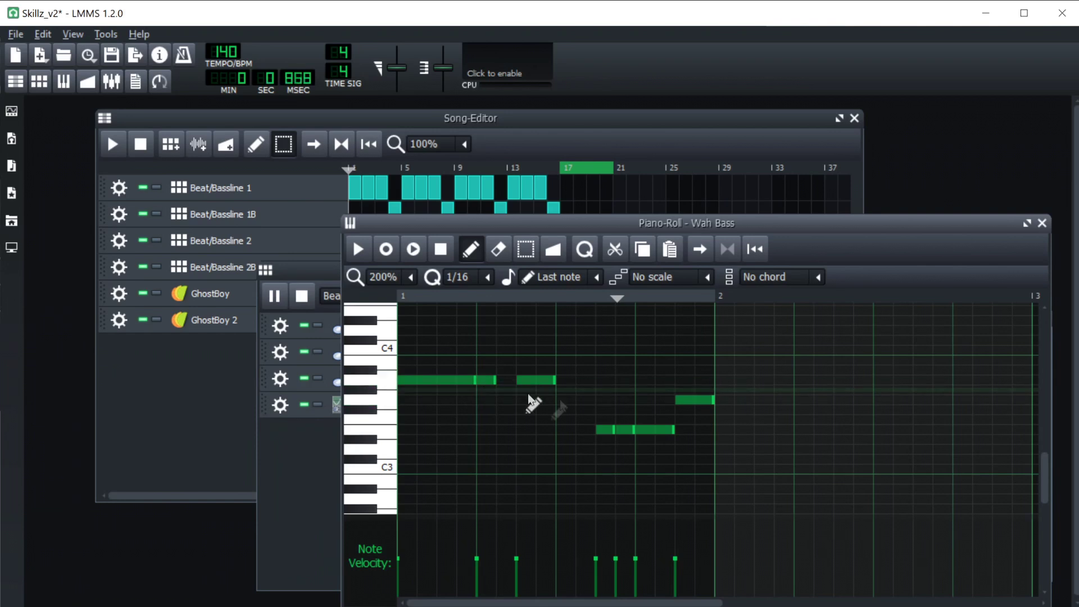
{"action": "left_click", "coordinate": [1043, 223]}
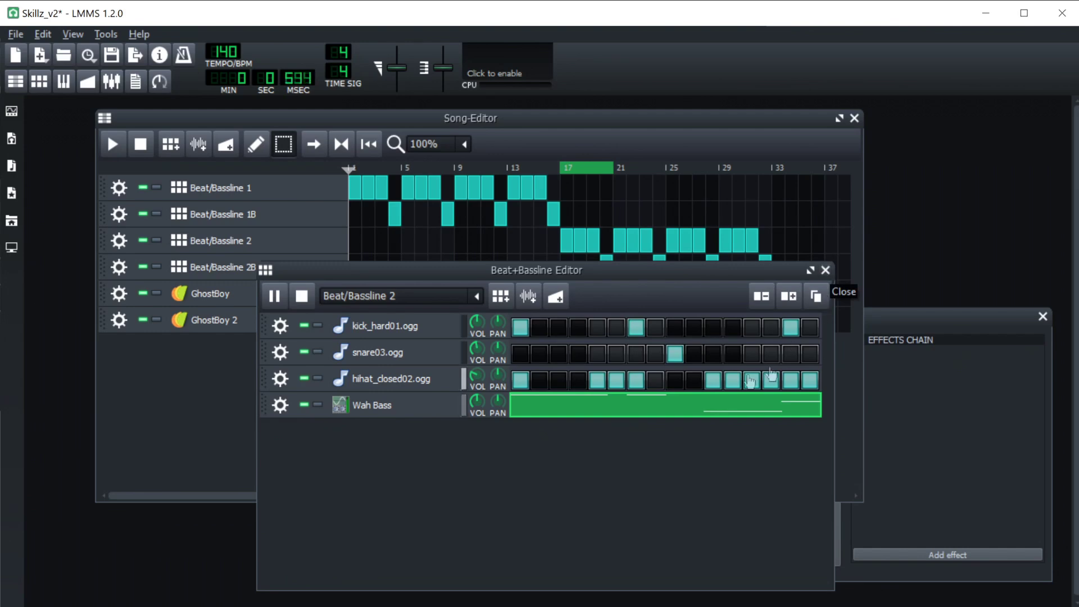
{"action": "double_click", "coordinate": [731, 412]}
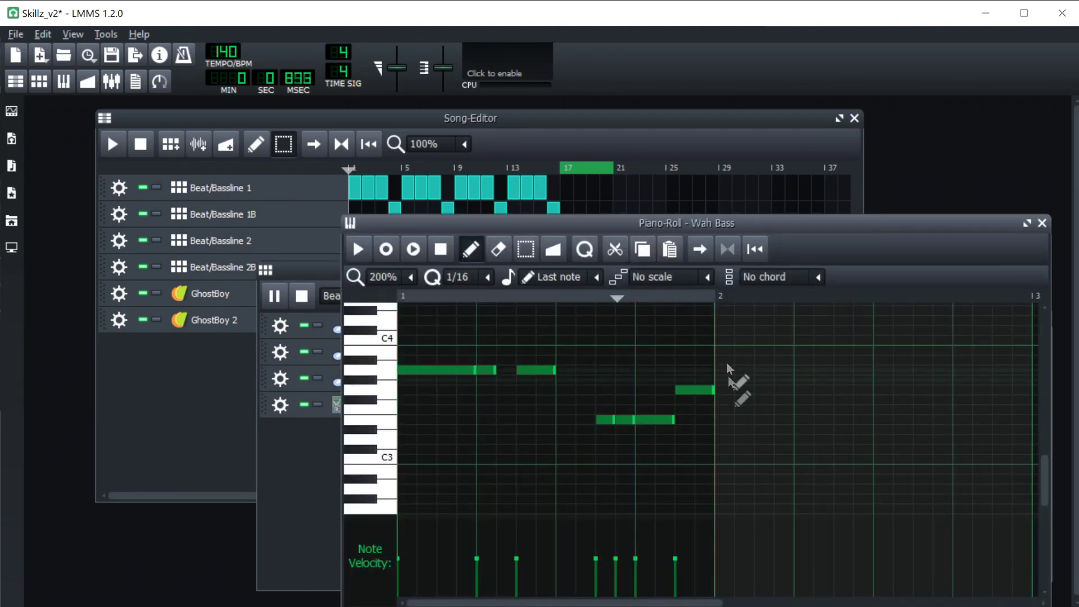
{"action": "left_click", "coordinate": [1043, 225]}
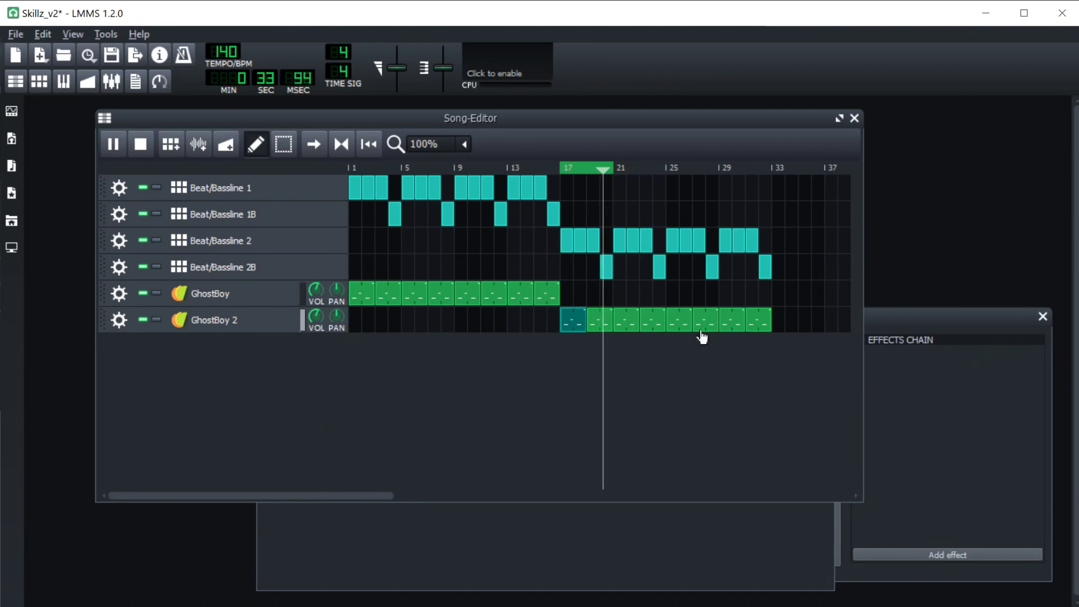
Step: Rewrite Beat/Bassline 2B's Wah Bass pattern with an opening quarter-note E3, a sixteenth G3 on beat 2, two sixteenth A3 notes and a closing G3
{"action": "double_click", "coordinate": [605, 274]}
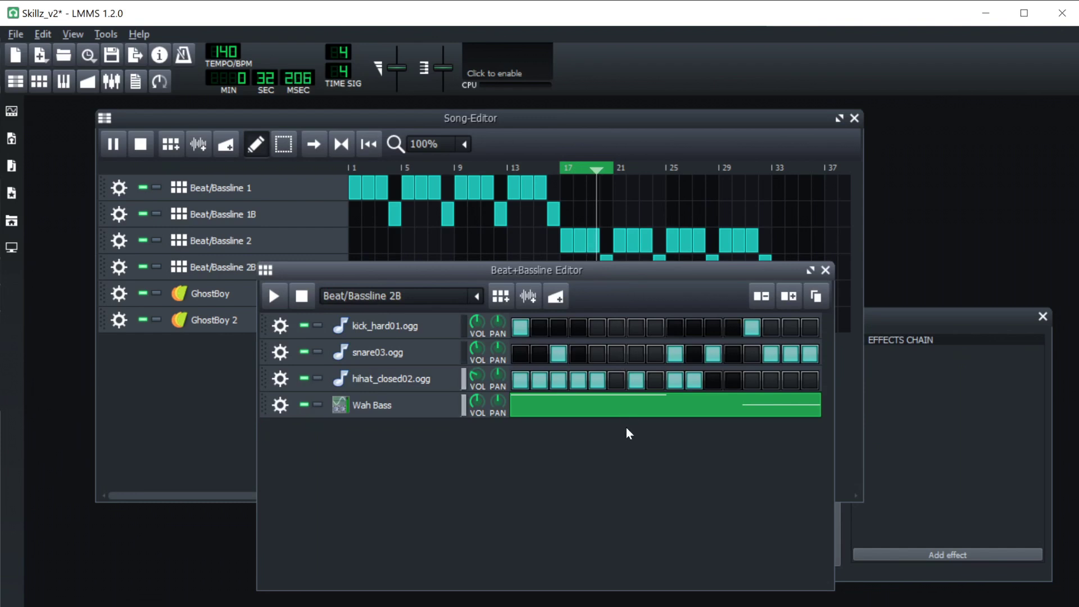
{"action": "double_click", "coordinate": [627, 413]}
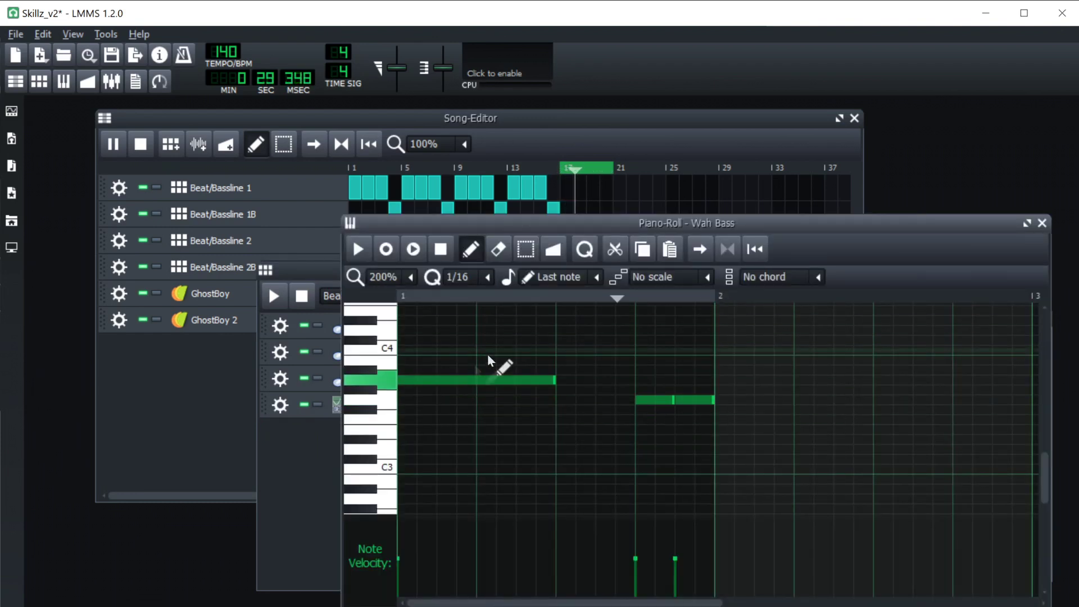
{"action": "left_click", "coordinate": [402, 430]}
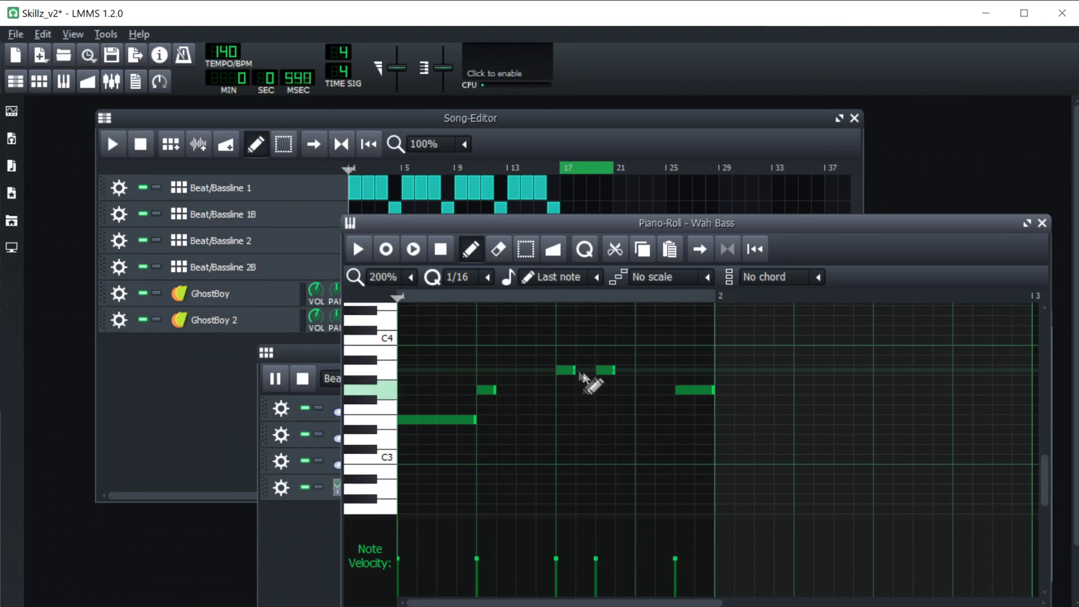
Step: Add four sixteenth A3 notes to the bass line: one late in beat 2, one late in beat 3 and two on beat 4
{"action": "left_click", "coordinate": [646, 370]}
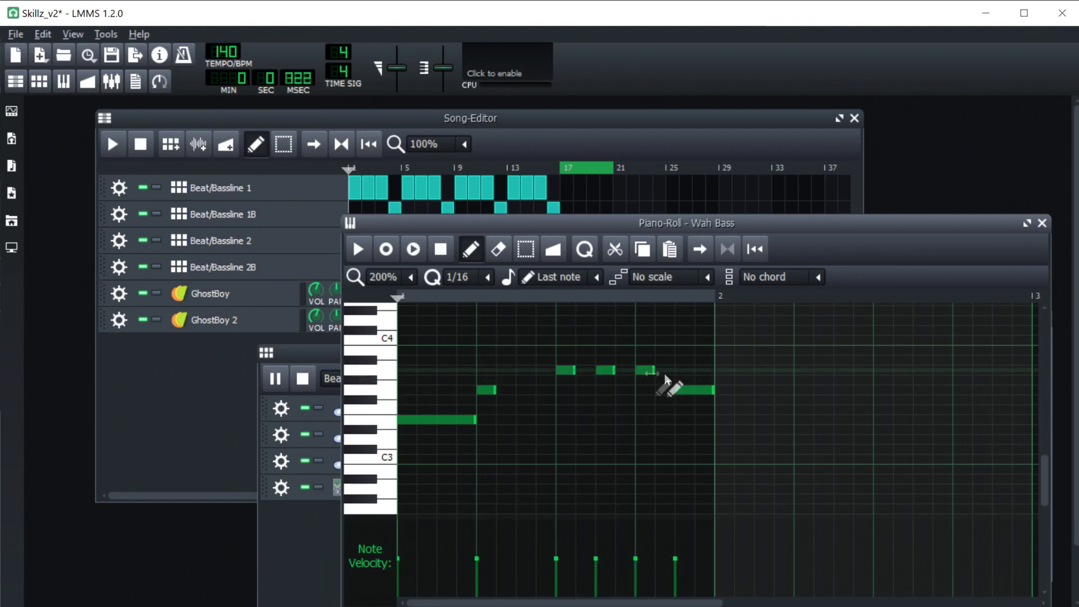
{"action": "left_click", "coordinate": [525, 371]}
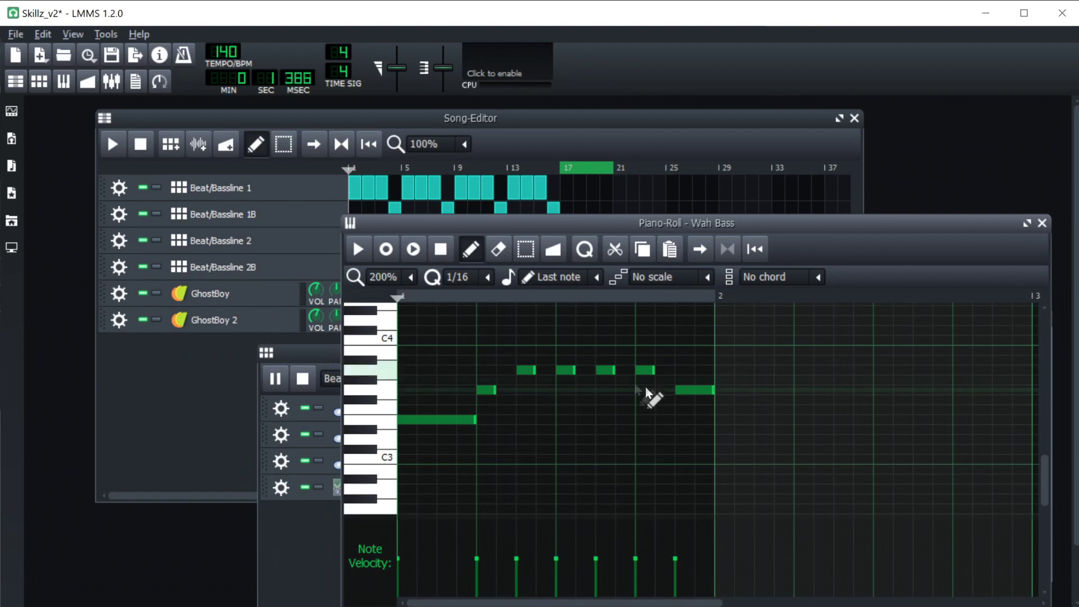
{"action": "left_click", "coordinate": [662, 370]}
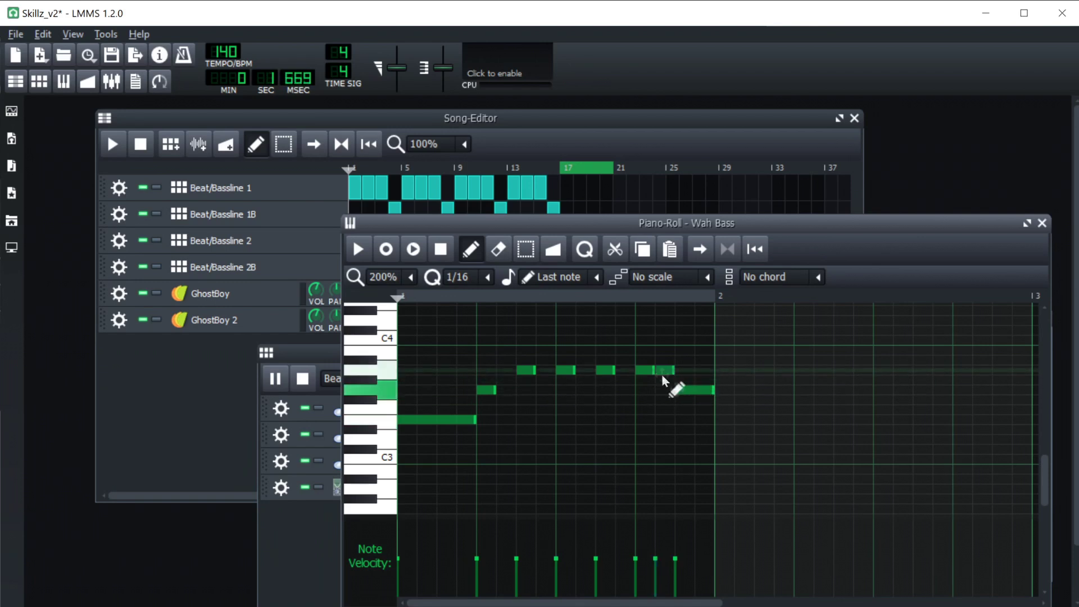
{"action": "left_click", "coordinate": [623, 368]}
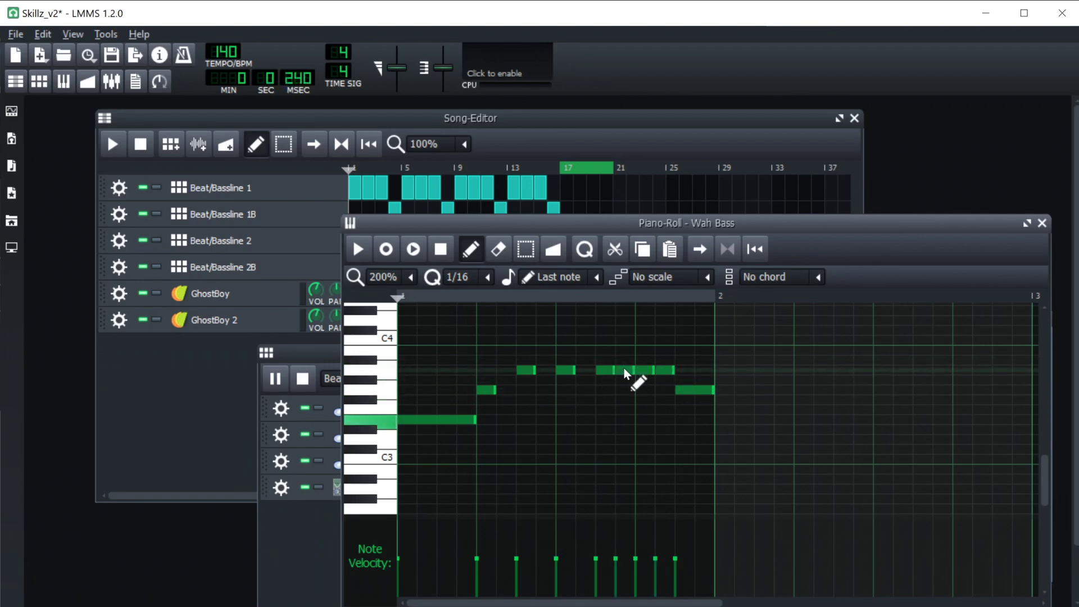
Step: Add a sixteenth G3 after the beat 3 note, and replace the closing G3 by extending the last A3 to the bar's end
{"action": "left_click", "coordinate": [580, 378]}
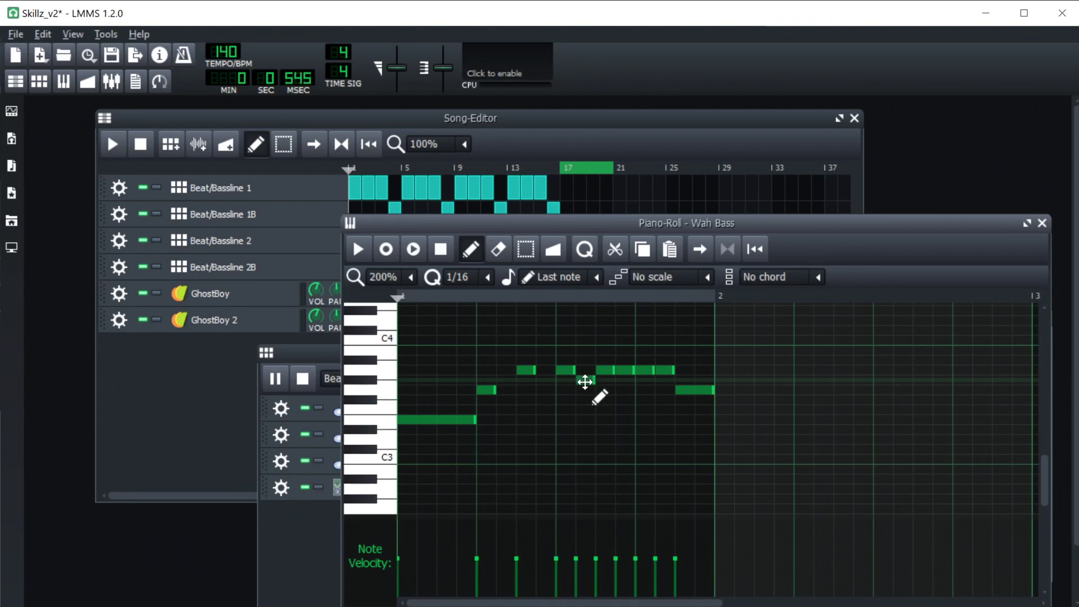
{"action": "left_click_drag", "start_coordinate": [585, 381], "coordinate": [585, 392]}
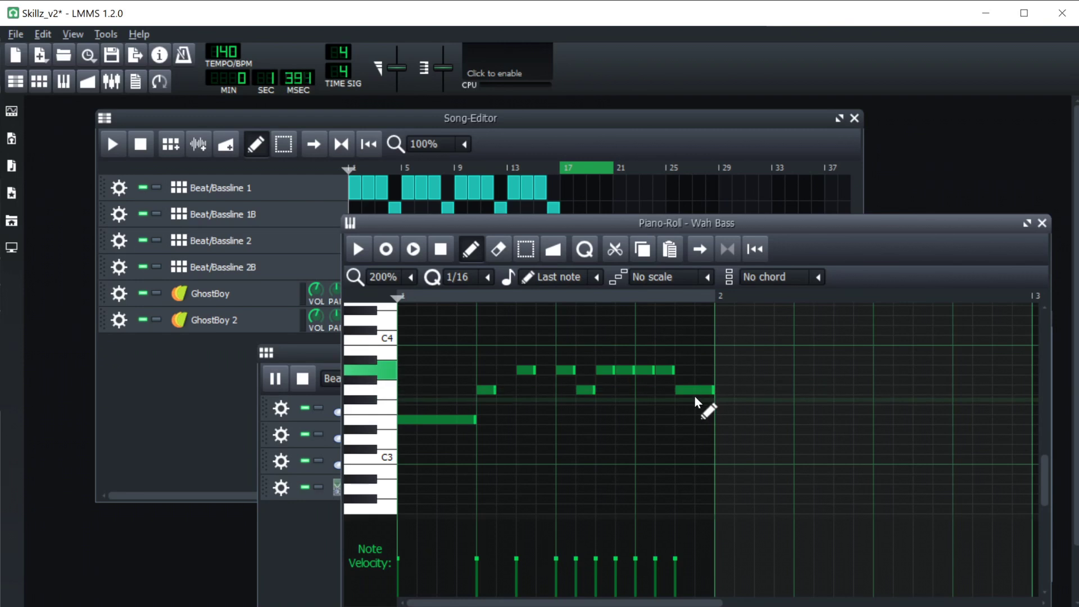
{"action": "right_click", "coordinate": [692, 389]}
{"action": "left_click_drag", "start_coordinate": [672, 370], "coordinate": [717, 377]}
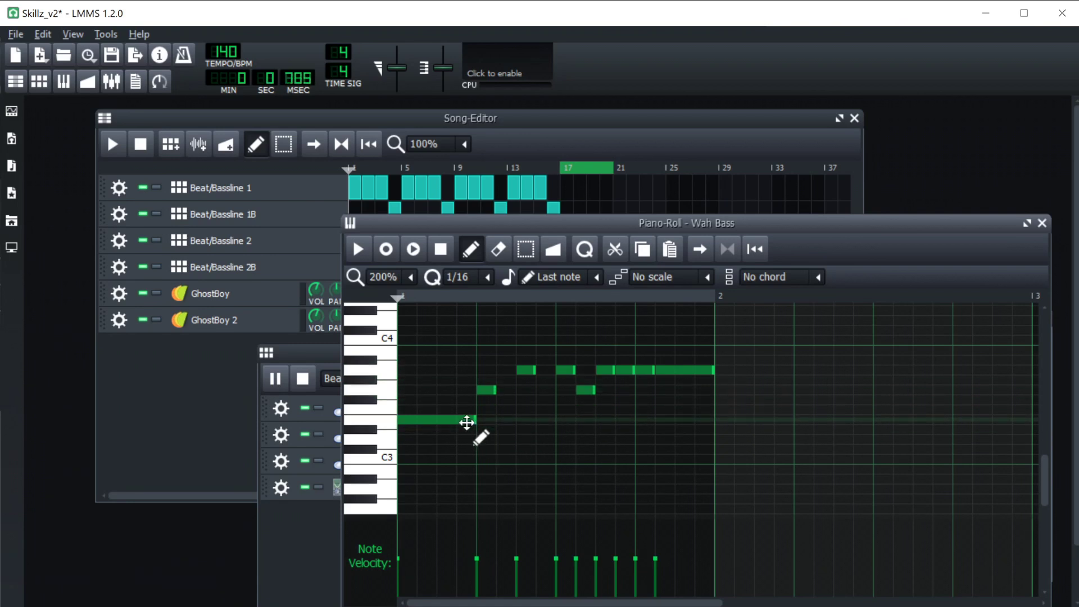
Step: Shorten the opening E3 note to three sixteenths and add a sixteenth E3 right after it
{"action": "left_click_drag", "start_coordinate": [473, 421], "coordinate": [440, 422]}
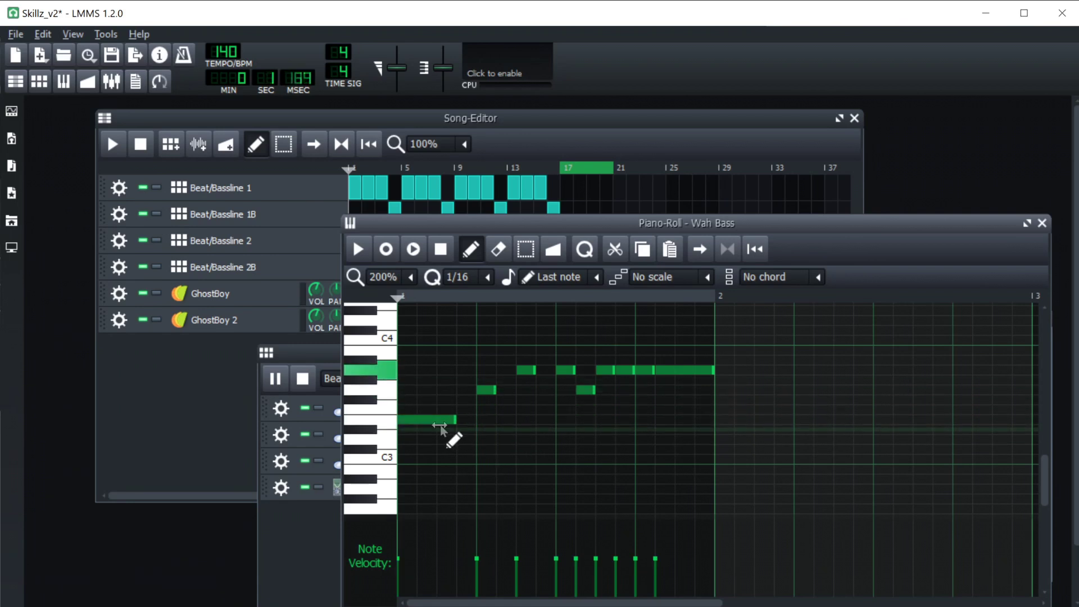
{"action": "left_click", "coordinate": [457, 419]}
{"action": "left_click_drag", "start_coordinate": [513, 420], "coordinate": [472, 431]}
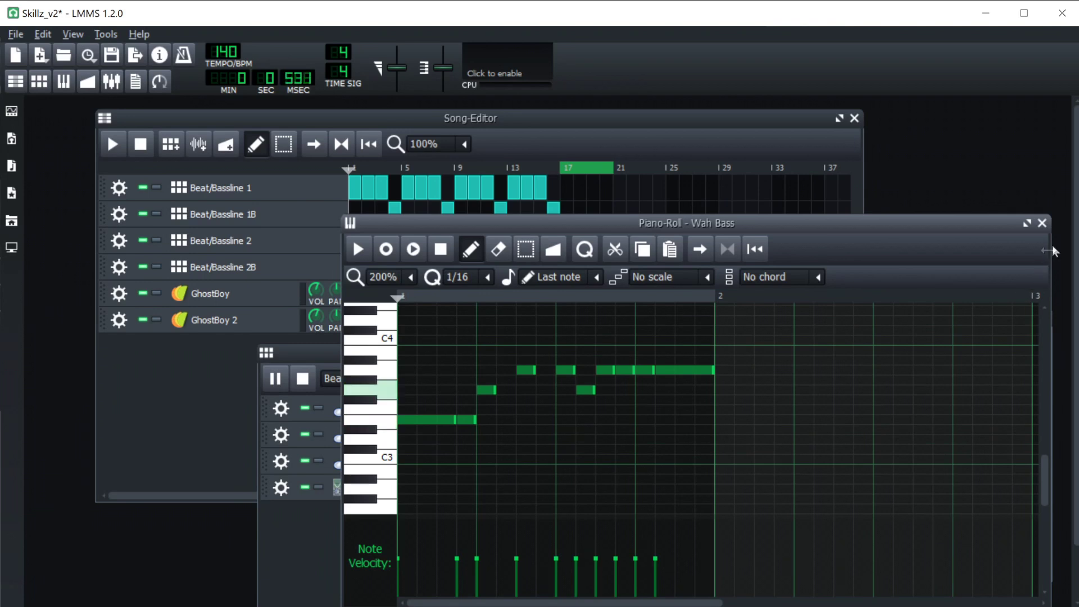
{"action": "left_click", "coordinate": [1044, 223]}
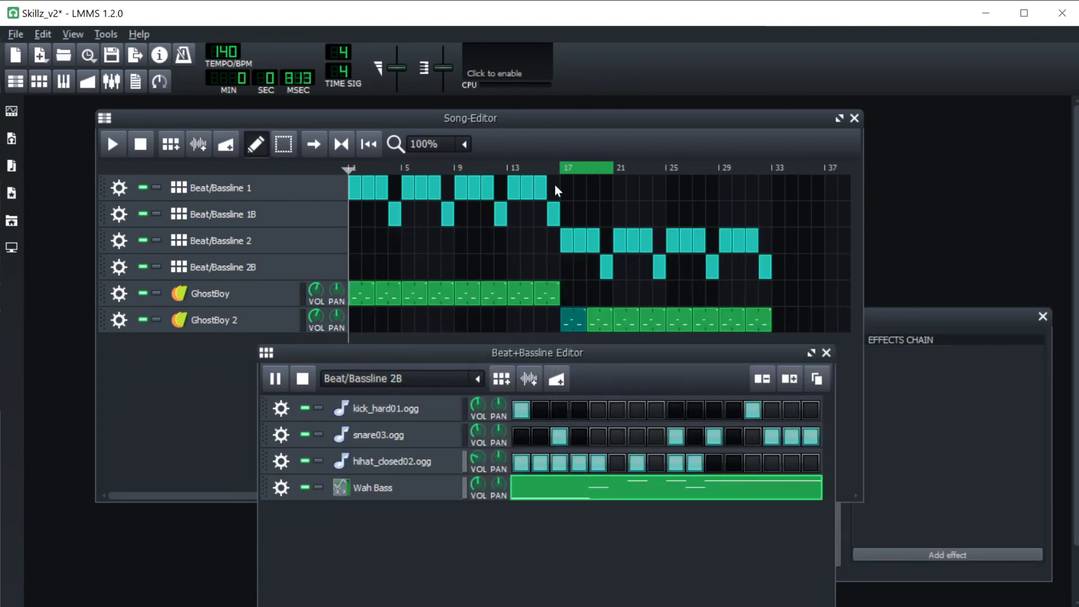
Step: Play the song with the loop region extended so it runs from bar 17 to bar 25
{"action": "left_click", "coordinate": [122, 144]}
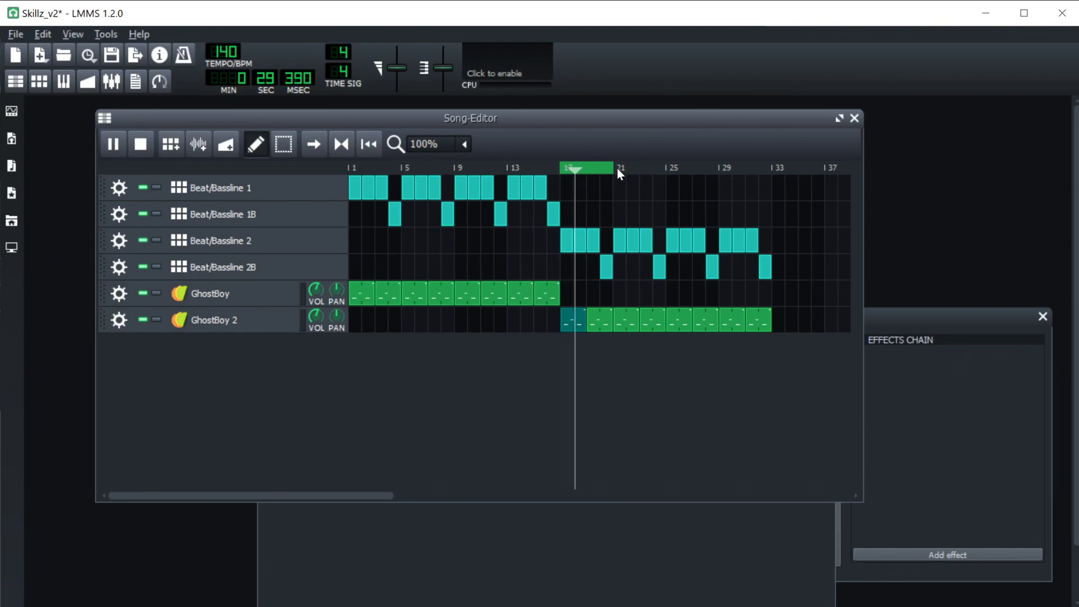
{"action": "left_click_drag", "start_coordinate": [616, 169], "coordinate": [653, 177]}
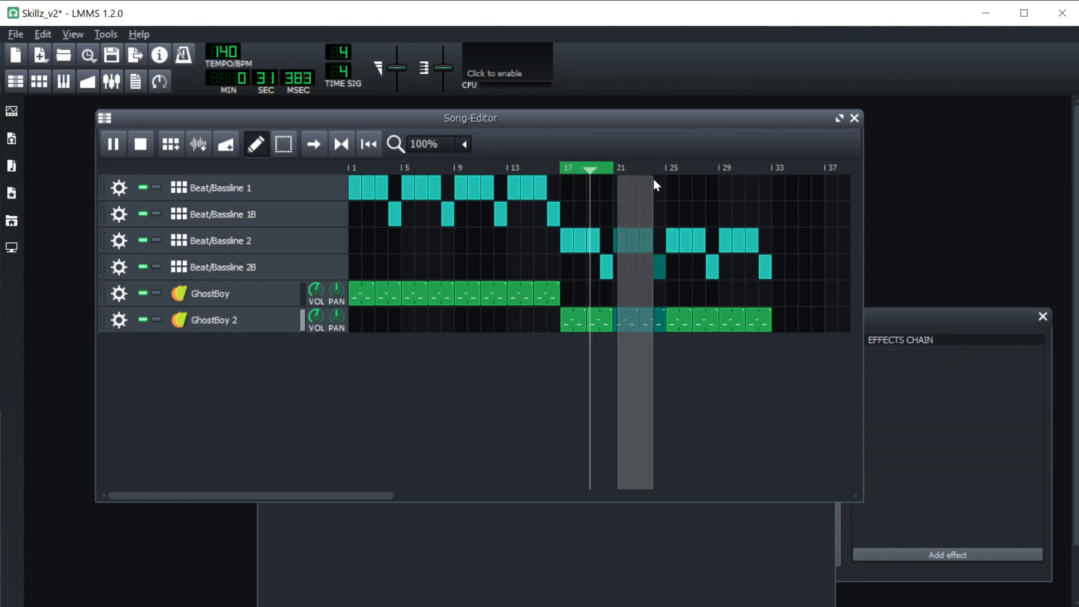
{"action": "left_click_drag", "start_coordinate": [614, 166], "coordinate": [665, 179]}
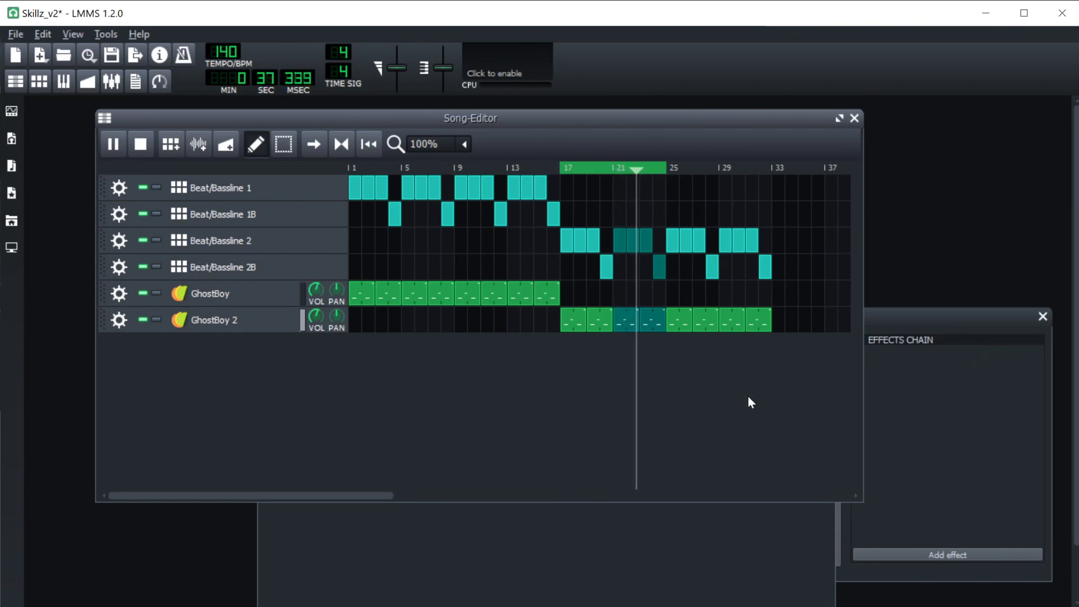
Step: In Beat/Bassline 2's Wah Bass pattern, shift the opening A3 eighth to the second half of beat 1 and the beat 2 sixteenth to beat 3
{"action": "double_click", "coordinate": [623, 252]}
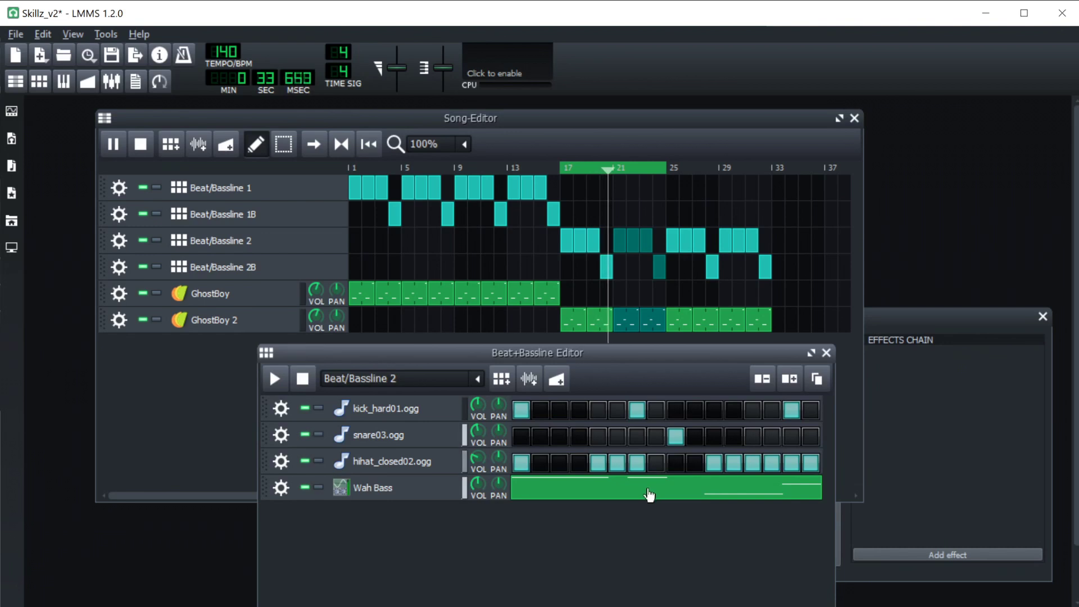
{"action": "double_click", "coordinate": [650, 493]}
{"action": "left_click", "coordinate": [469, 372]}
{"action": "left_click_drag", "start_coordinate": [414, 373], "coordinate": [461, 371]}
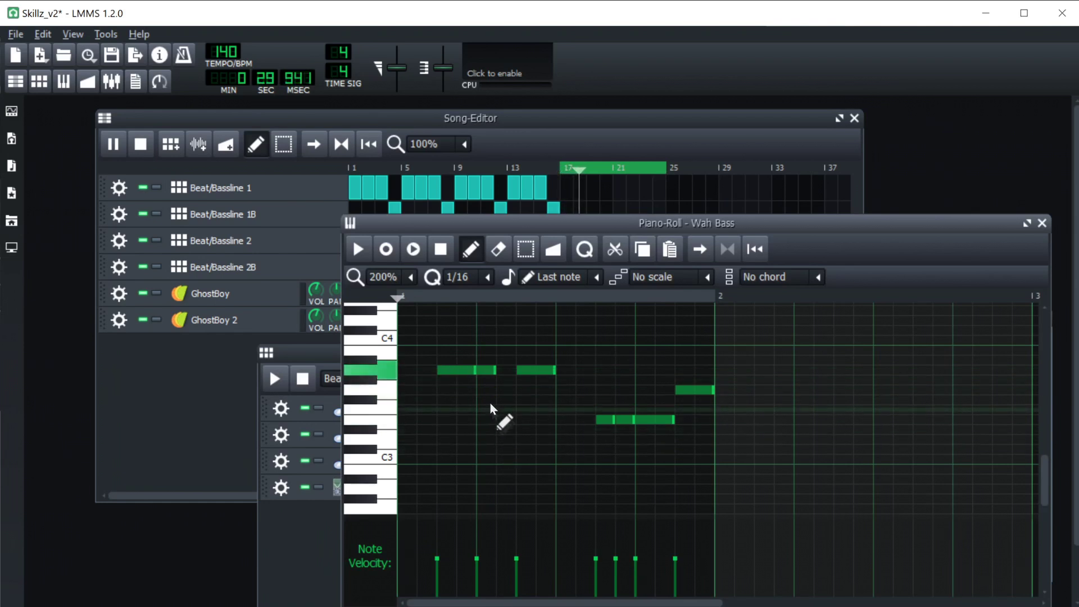
{"action": "left_click_drag", "start_coordinate": [483, 372], "coordinate": [568, 372]}
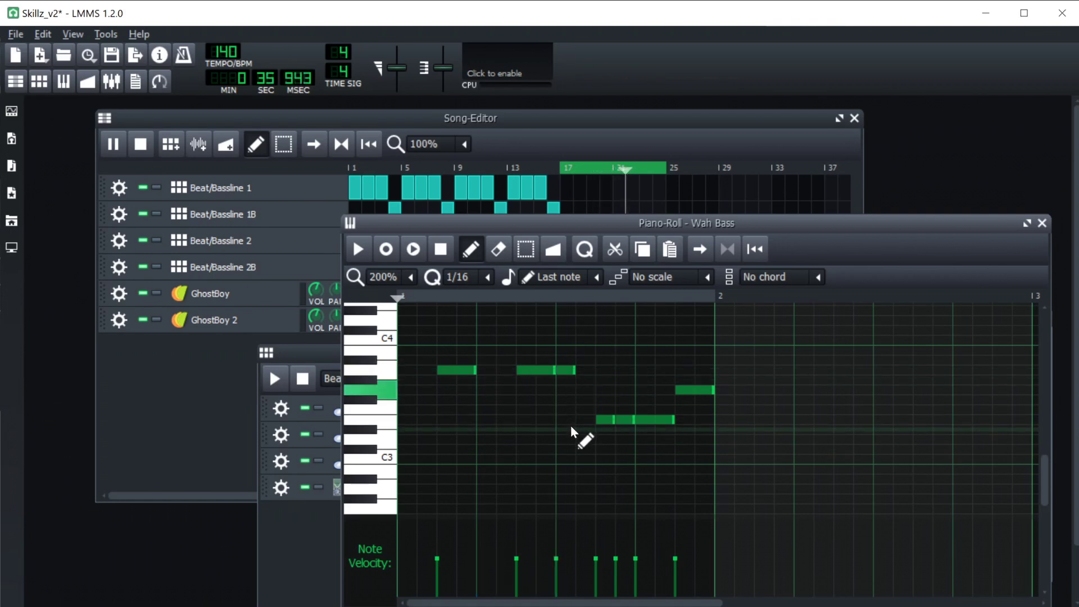
{"action": "left_click", "coordinate": [1041, 223]}
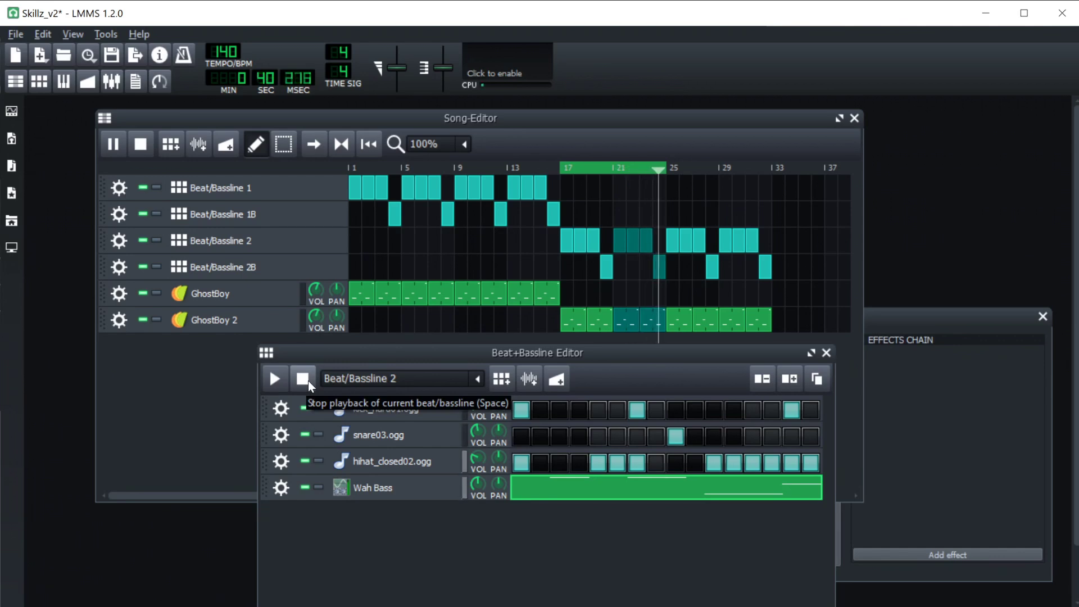
Step: In the first bar of GhostBoy 2's opening clip, place eighth notes on the off-beats: C#5 in beats 2 and 3, D5 in beat 4
{"action": "double_click", "coordinate": [578, 320]}
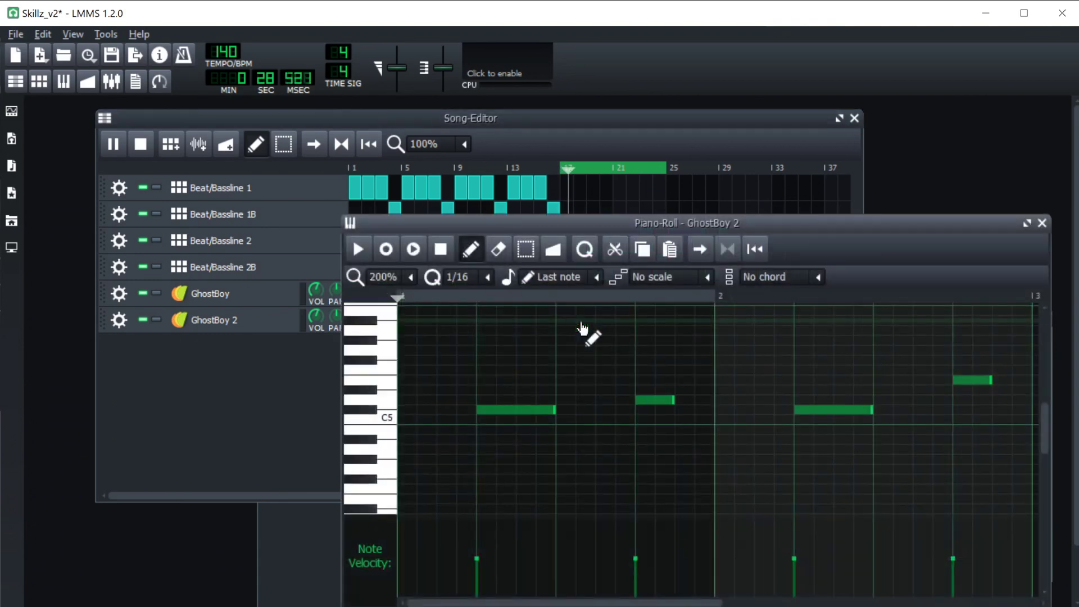
{"action": "left_click_drag", "start_coordinate": [824, 222], "coordinate": [729, 199]}
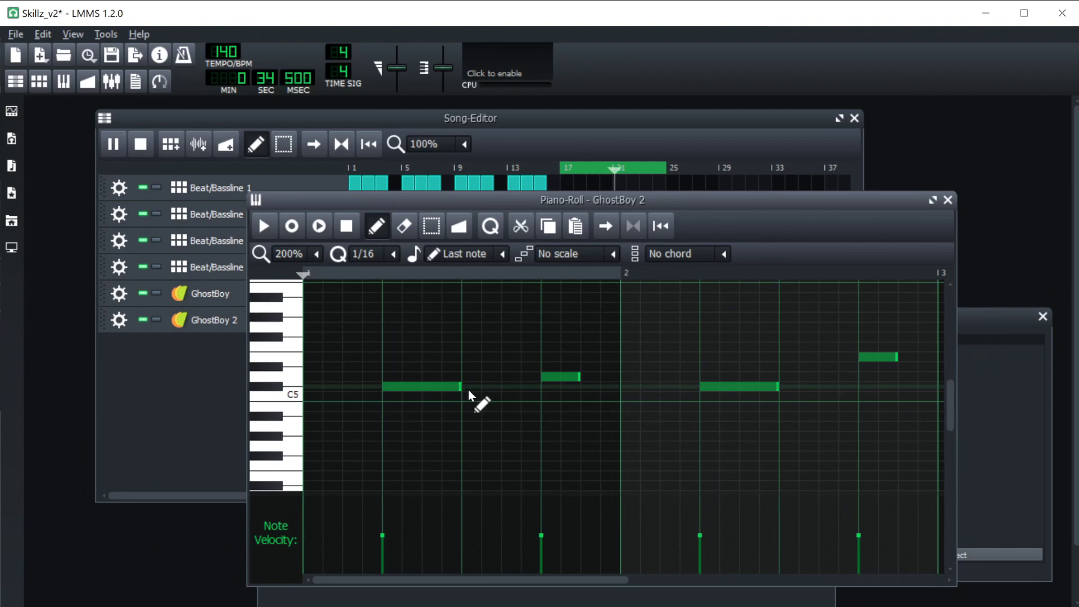
{"action": "left_click_drag", "start_coordinate": [460, 386], "coordinate": [416, 387]}
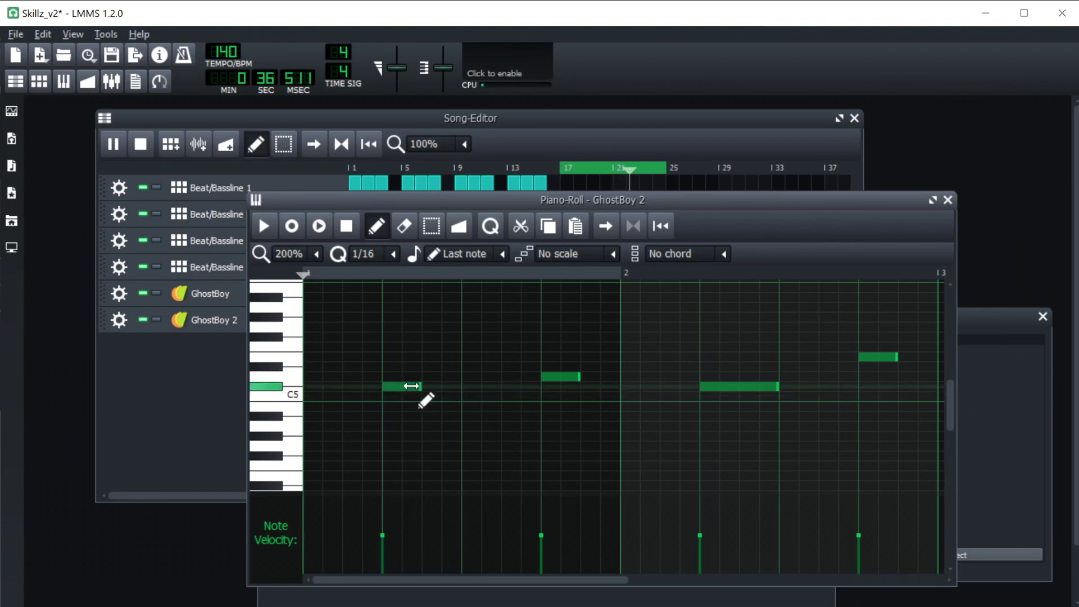
{"action": "left_click_drag", "start_coordinate": [404, 388], "coordinate": [453, 388]}
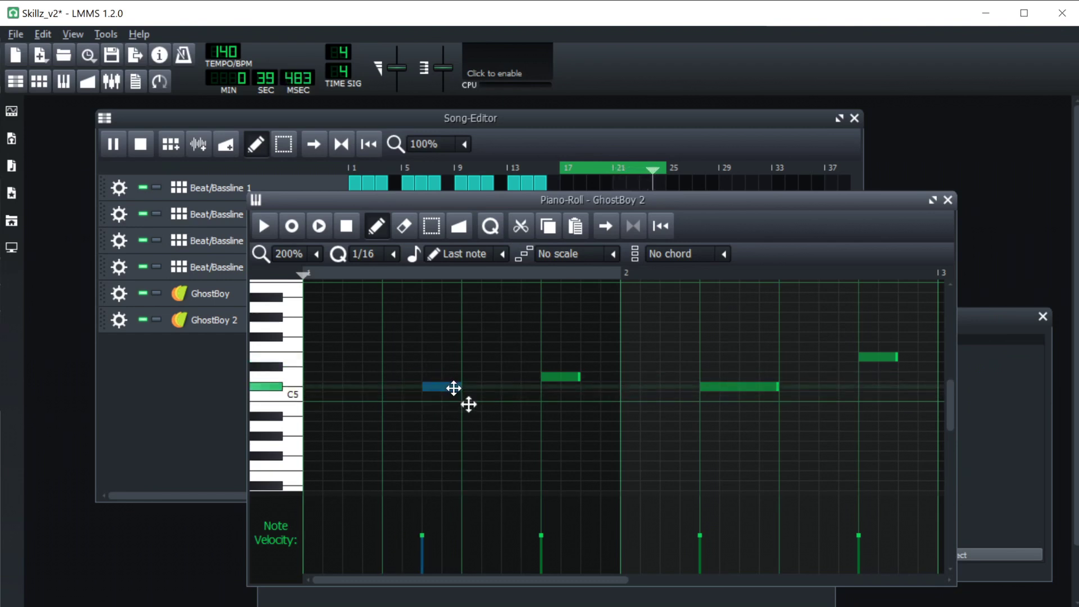
{"action": "left_click", "coordinate": [506, 387]}
{"action": "left_click_drag", "start_coordinate": [566, 377], "coordinate": [613, 378]}
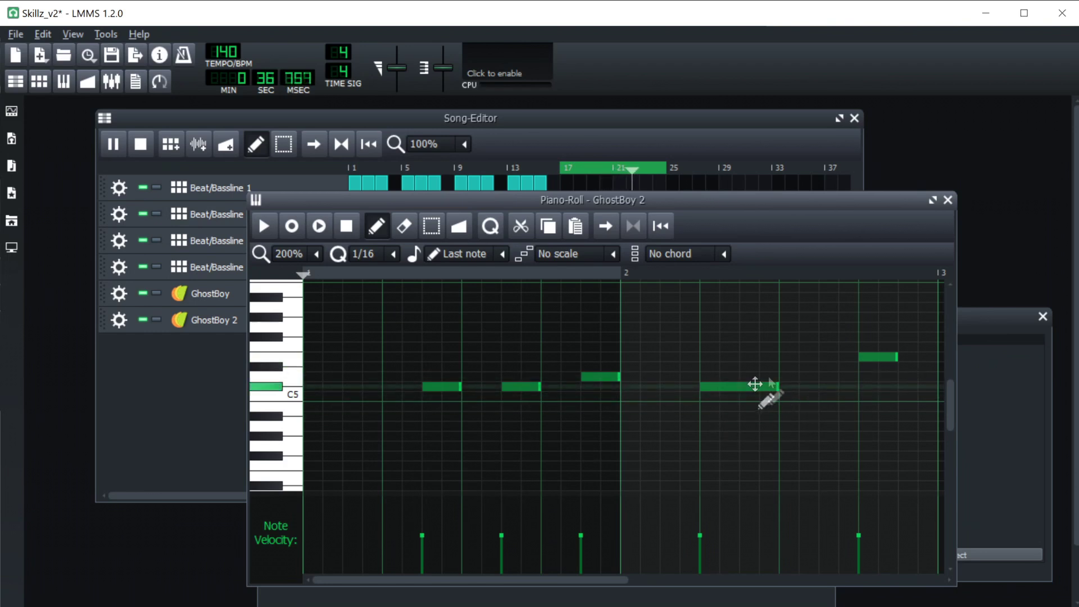
{"action": "left_click", "coordinate": [949, 202]}
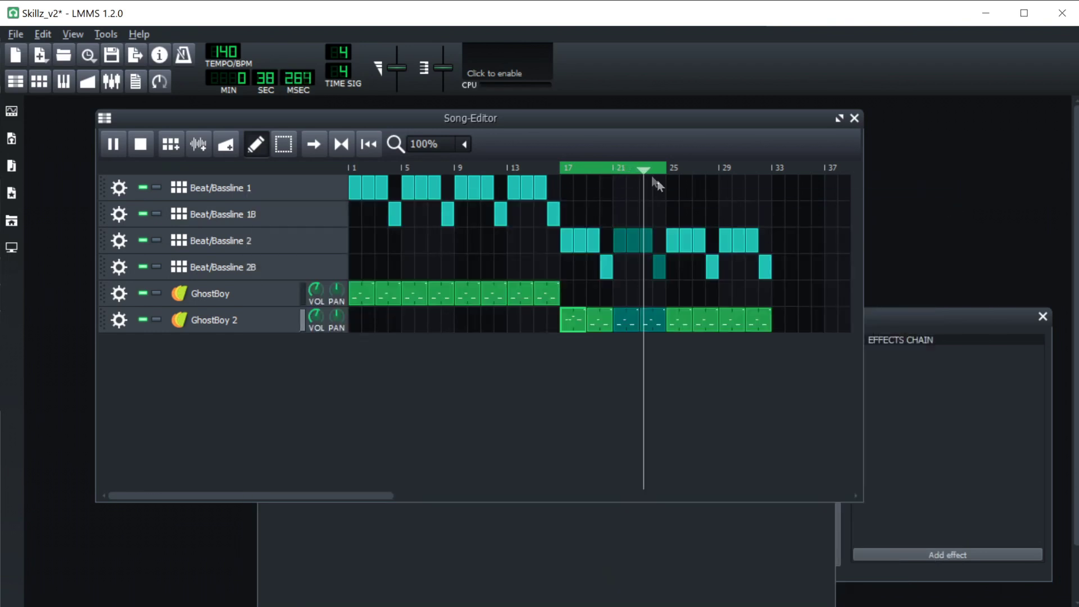
Step: Looping bars 17 to 19, shorten the clip's second-bar C#5 to an eighth, add an off-beat B4 in beat 3 and a closing C#5 eighth
{"action": "right_click", "coordinate": [586, 167]}
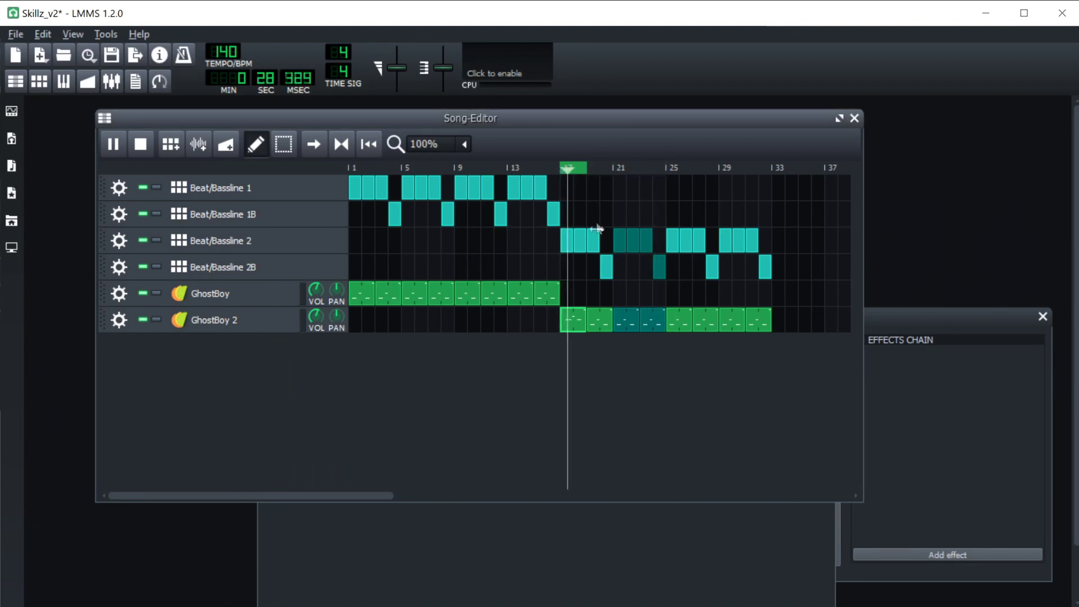
{"action": "double_click", "coordinate": [575, 322]}
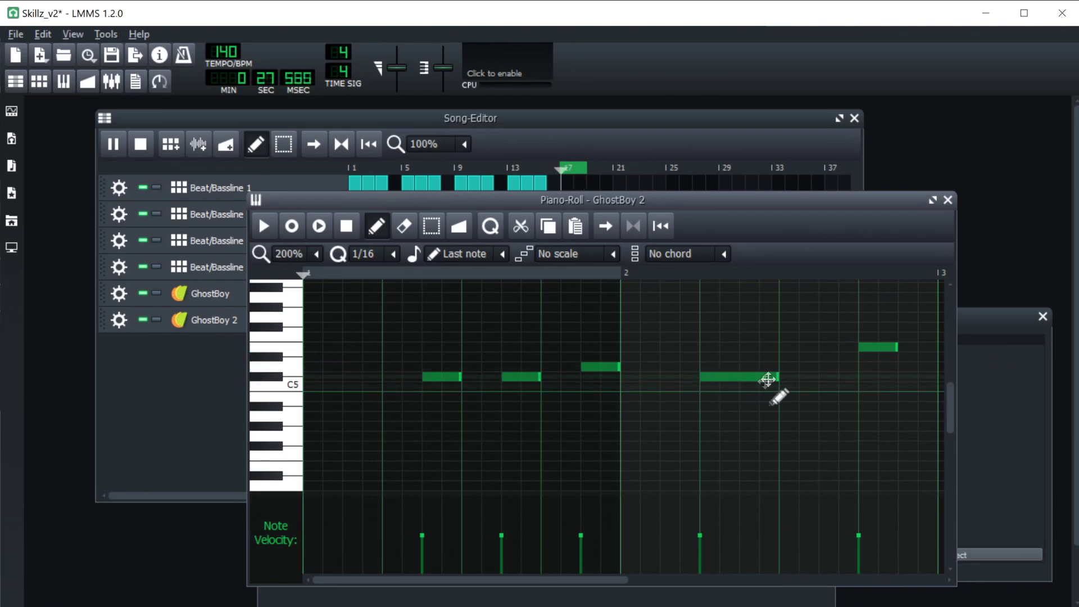
{"action": "left_click_drag", "start_coordinate": [774, 377], "coordinate": [739, 377]}
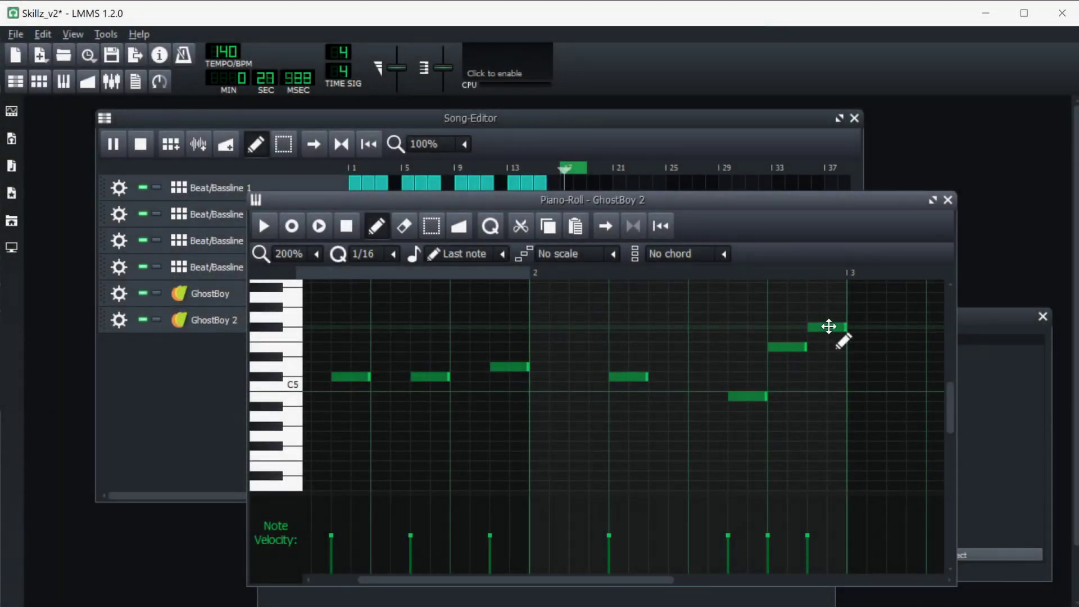
{"action": "left_click_drag", "start_coordinate": [829, 327], "coordinate": [827, 377]}
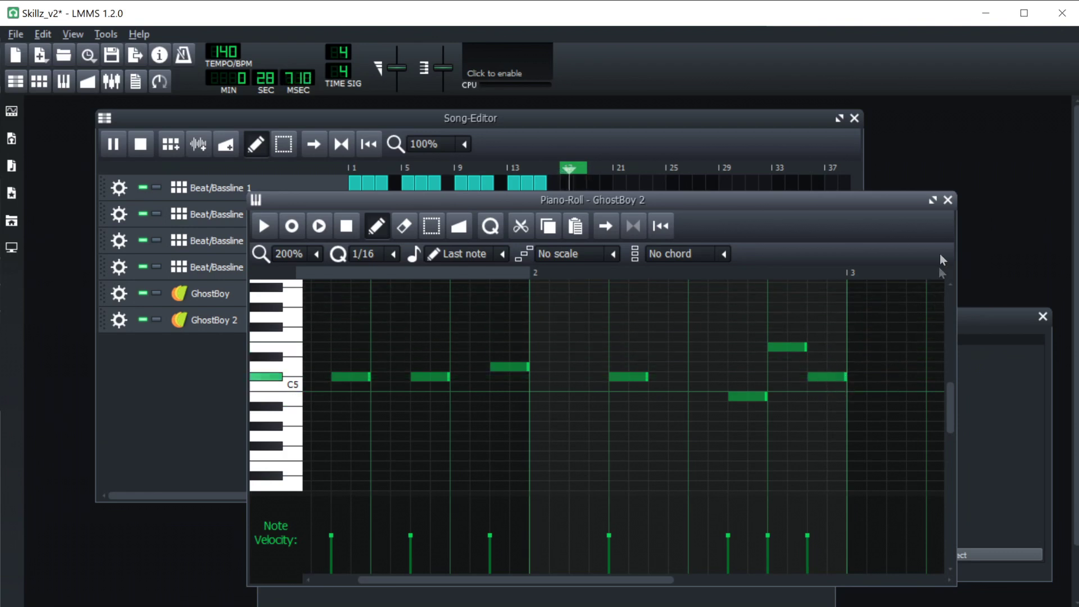
{"action": "left_click", "coordinate": [948, 200]}
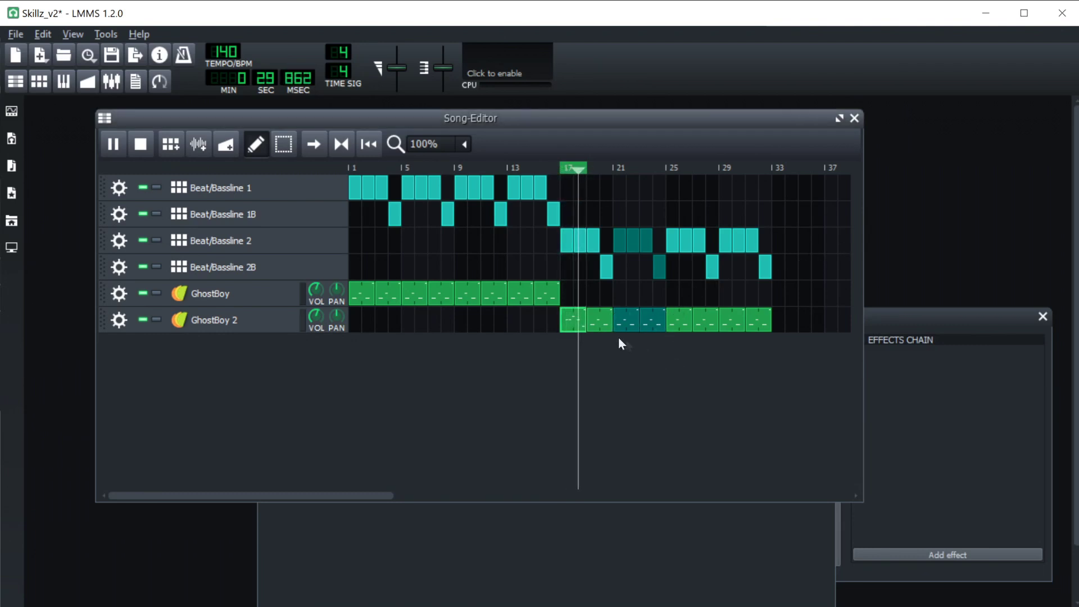
Step: Replace the remaining GhostBoy 2 clips with copies of the edited first clip, filling the track up to bar 33
{"action": "right_click", "coordinate": [602, 315]}
{"action": "right_click", "coordinate": [631, 322]}
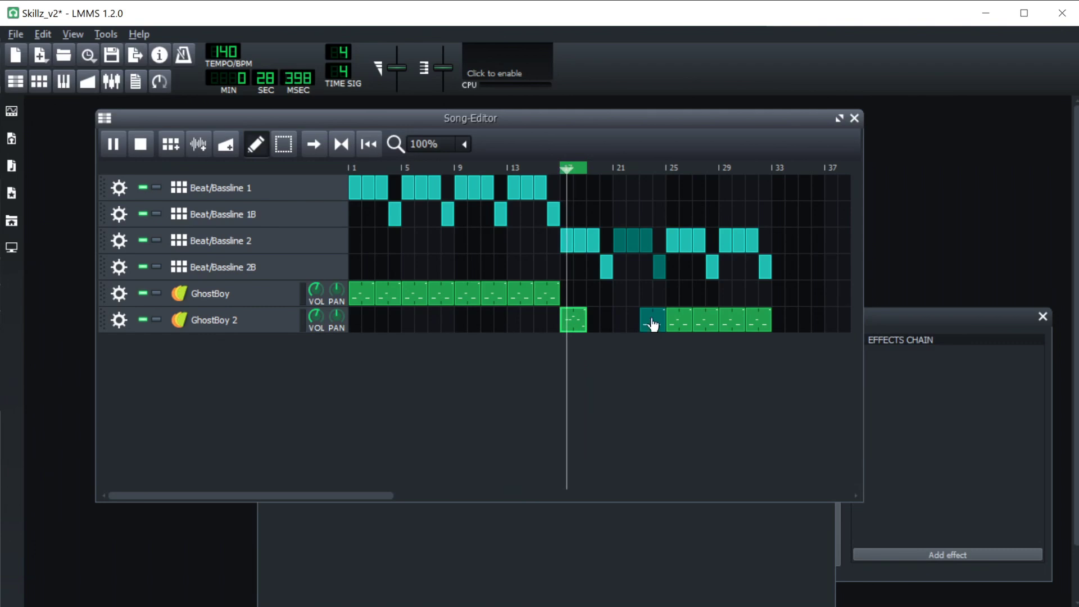
{"action": "left_click_drag", "start_coordinate": [688, 319], "coordinate": [743, 329]}
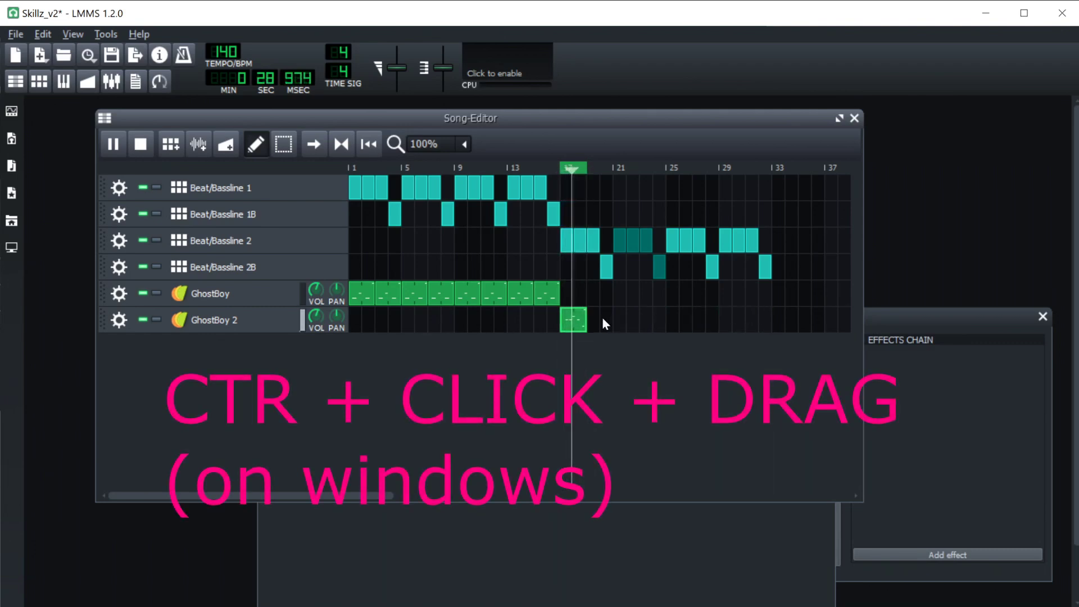
{"action": "left_click_drag", "start_coordinate": [583, 320], "coordinate": [751, 324]}
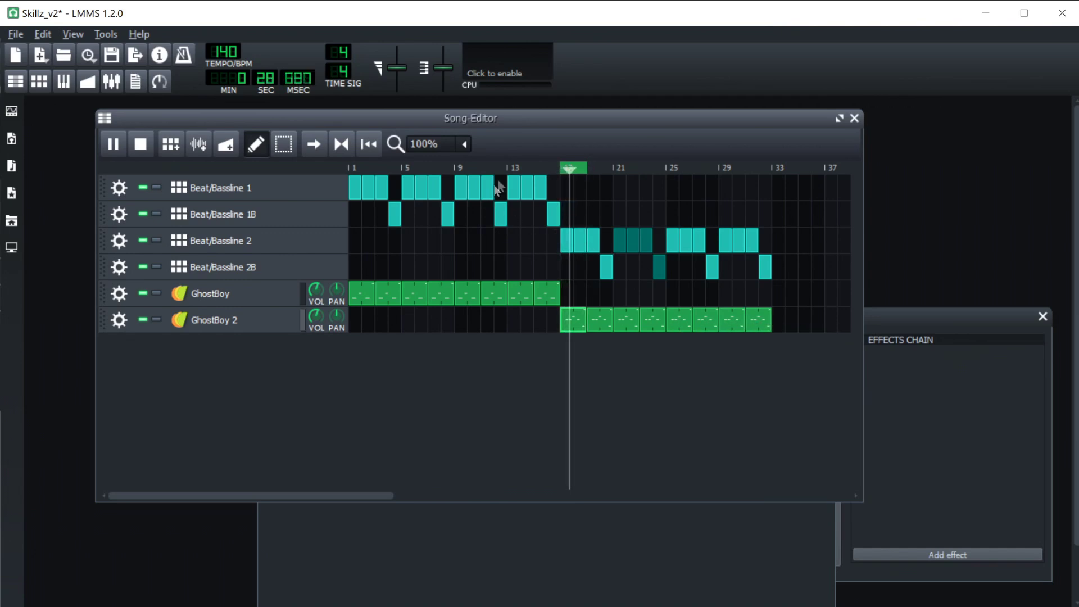
Step: Set the song's loop region from bar 13 to bar 21 and play the transition from bar 13
{"action": "right_click", "coordinate": [514, 167]}
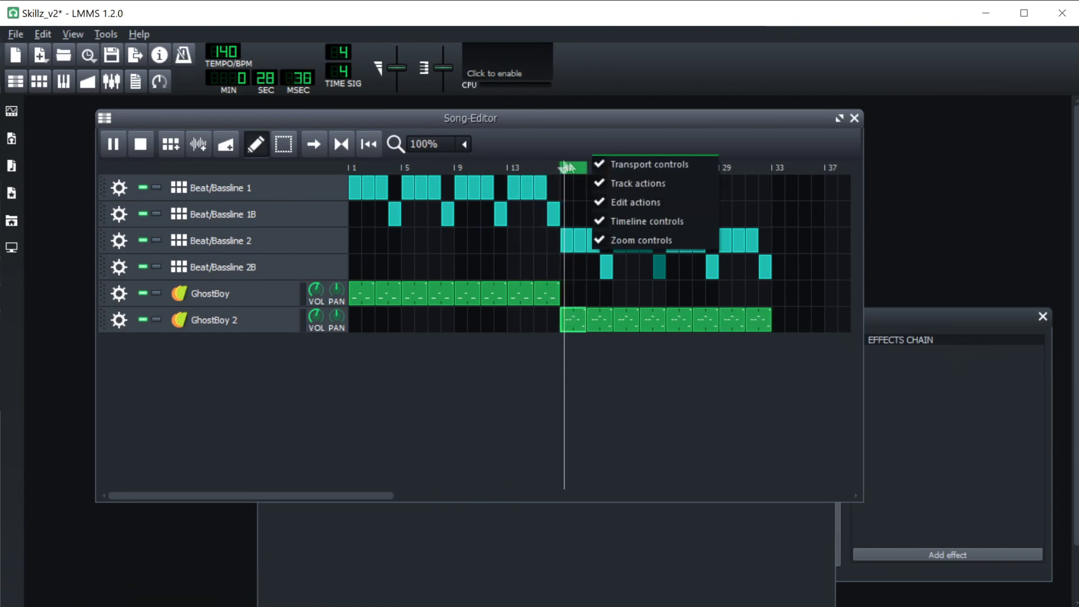
{"action": "left_click", "coordinate": [577, 176]}
{"action": "left_click_drag", "start_coordinate": [577, 176], "coordinate": [519, 173]}
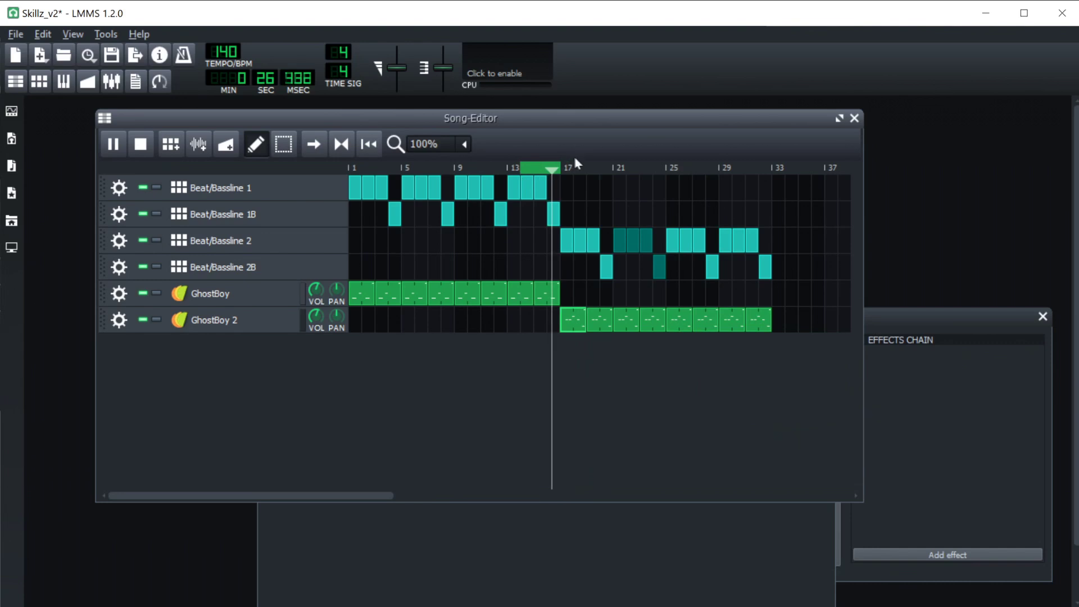
{"action": "right_click", "coordinate": [612, 172]}
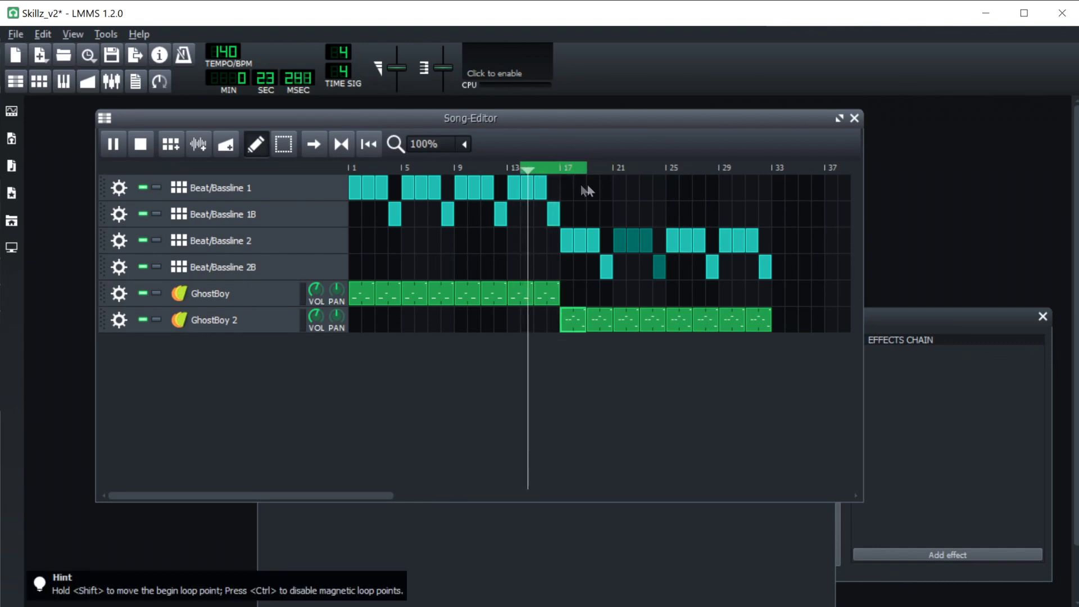
{"action": "right_click", "coordinate": [506, 167]}
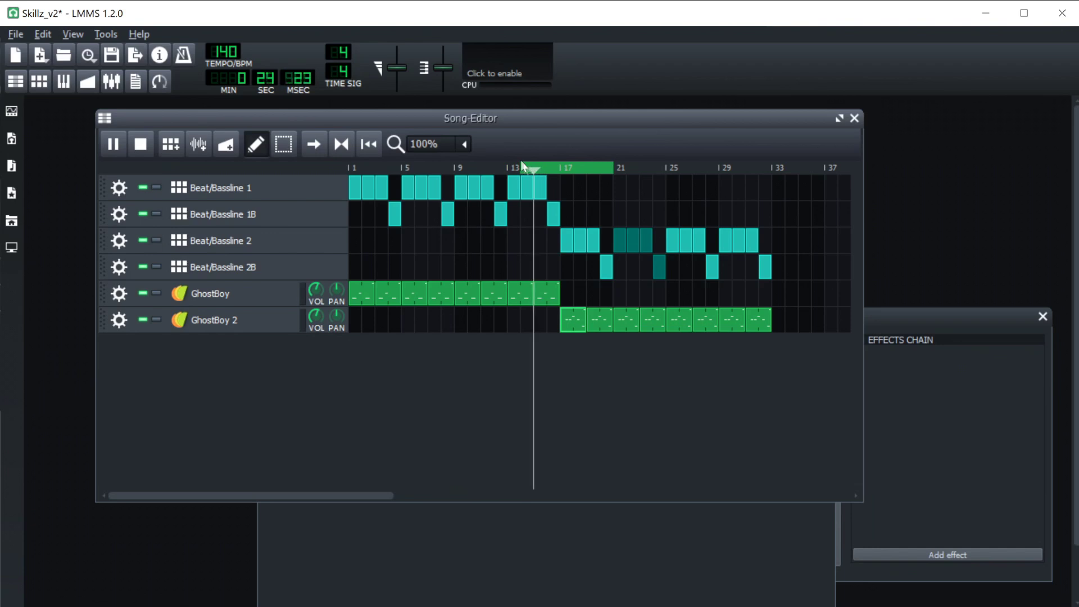
{"action": "right_click", "coordinate": [508, 166]}
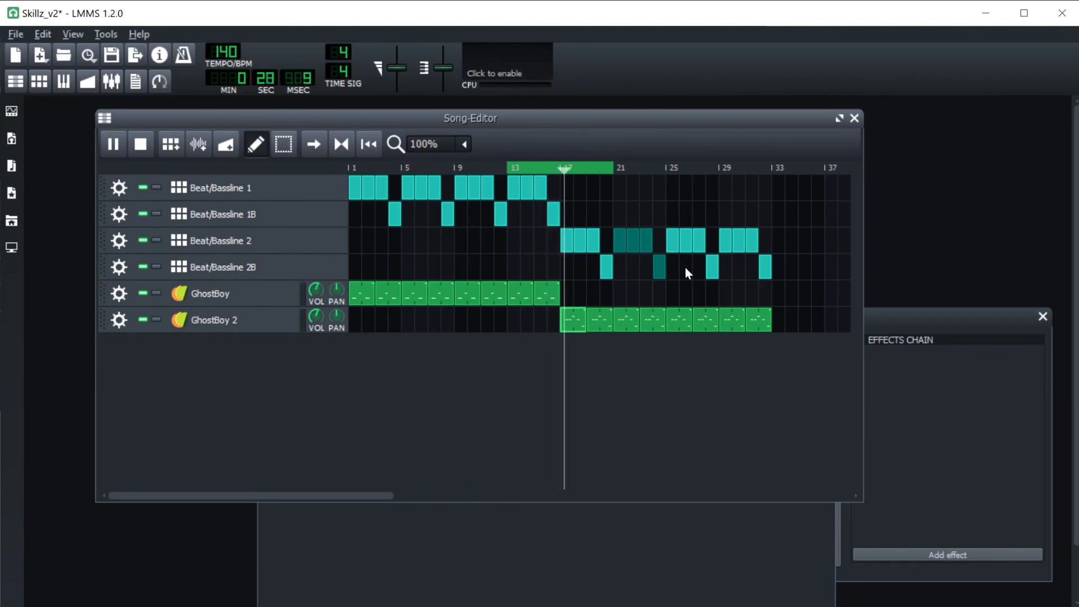
{"action": "left_click", "coordinate": [510, 164]}
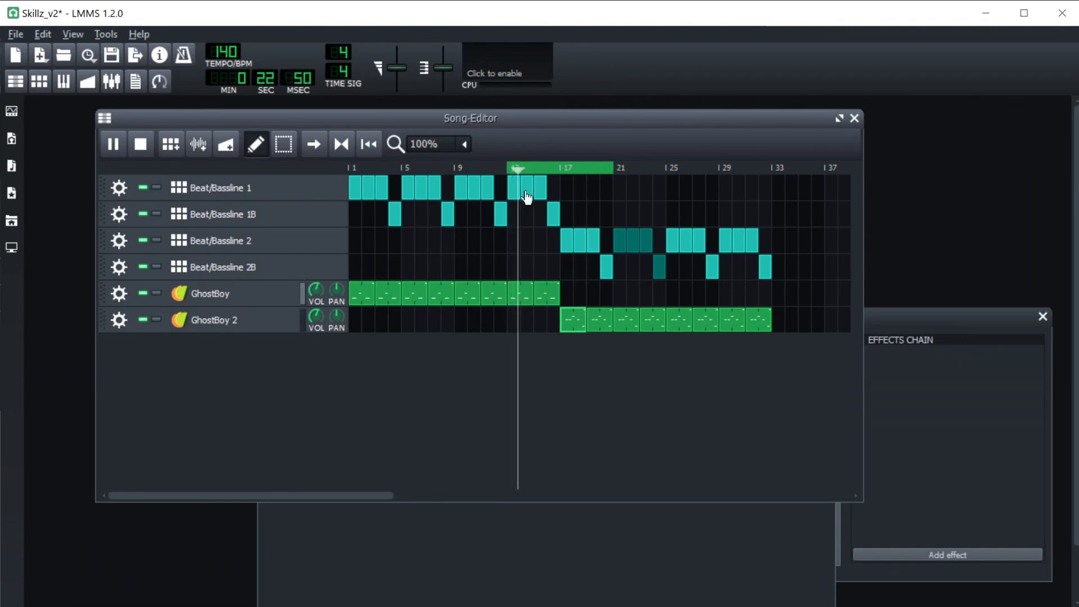
Step: Delete the last Beat/Bassline 1B block at bar 16 and replay the transition from bar 13
{"action": "right_click", "coordinate": [552, 221]}
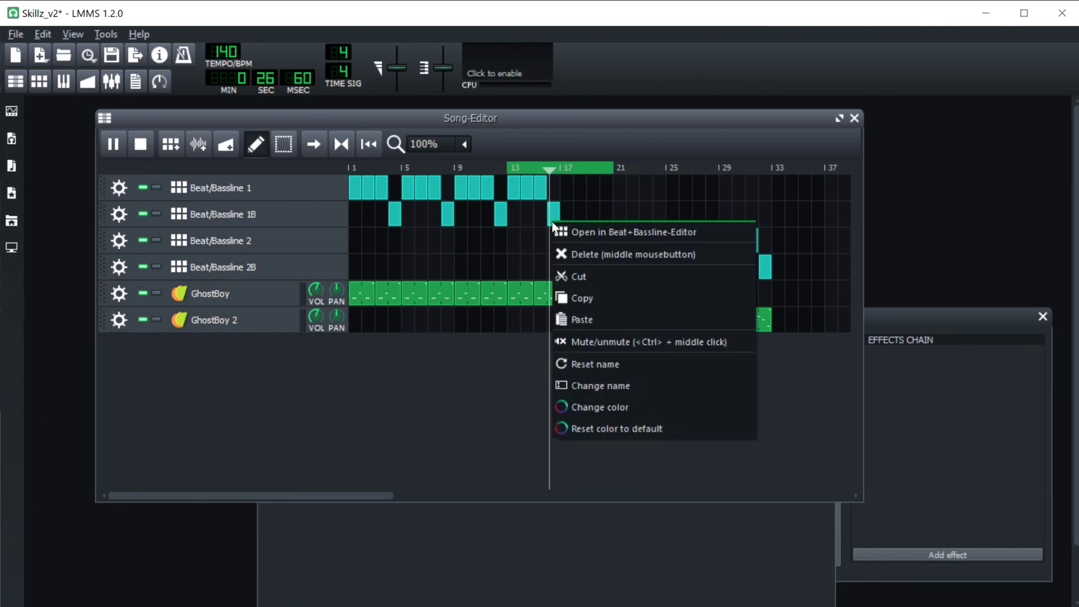
{"action": "middle_click", "coordinate": [552, 223]}
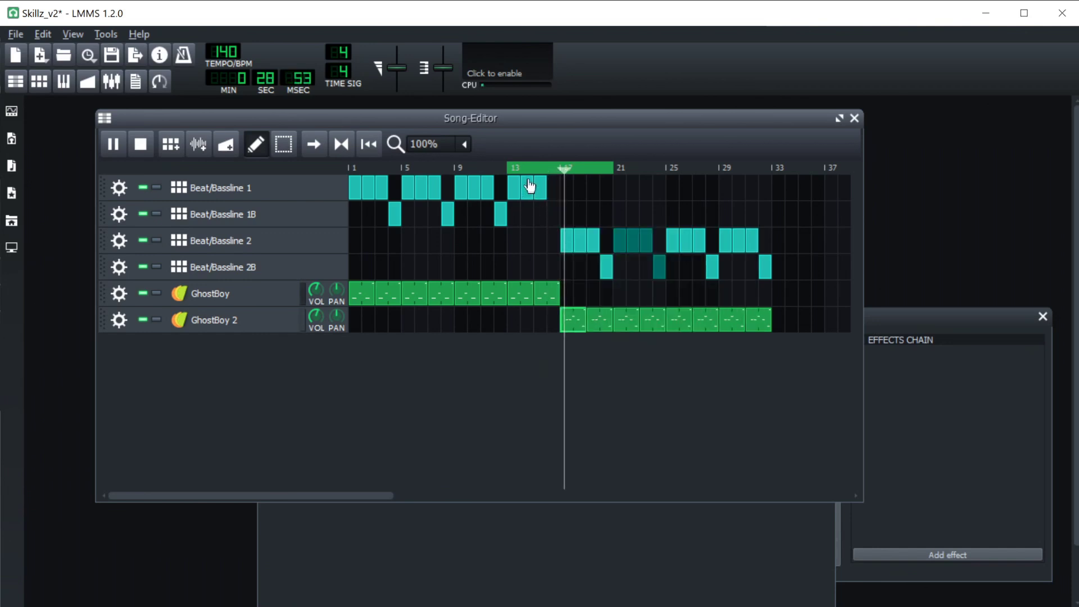
{"action": "left_click", "coordinate": [506, 168]}
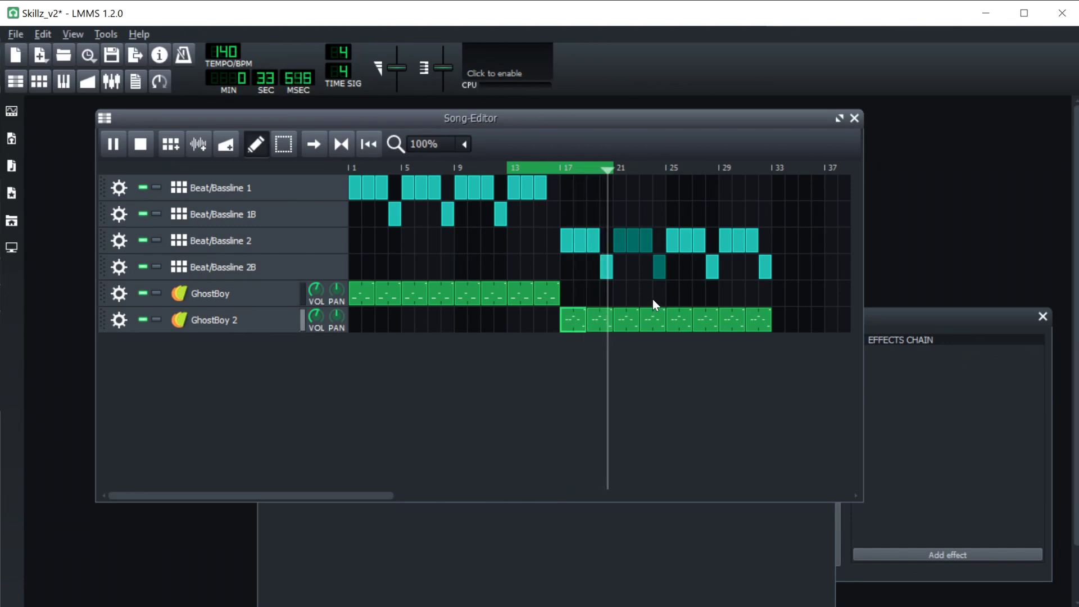
Step: Stop playback and save the project as a new version
{"action": "left_click", "coordinate": [139, 144]}
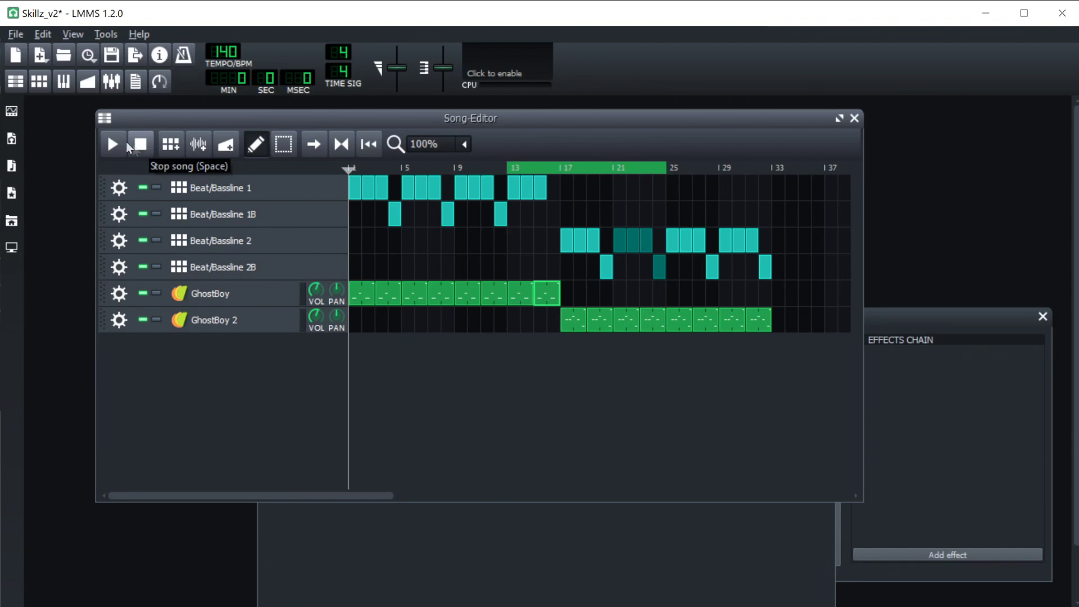
{"action": "left_click", "coordinate": [16, 35]}
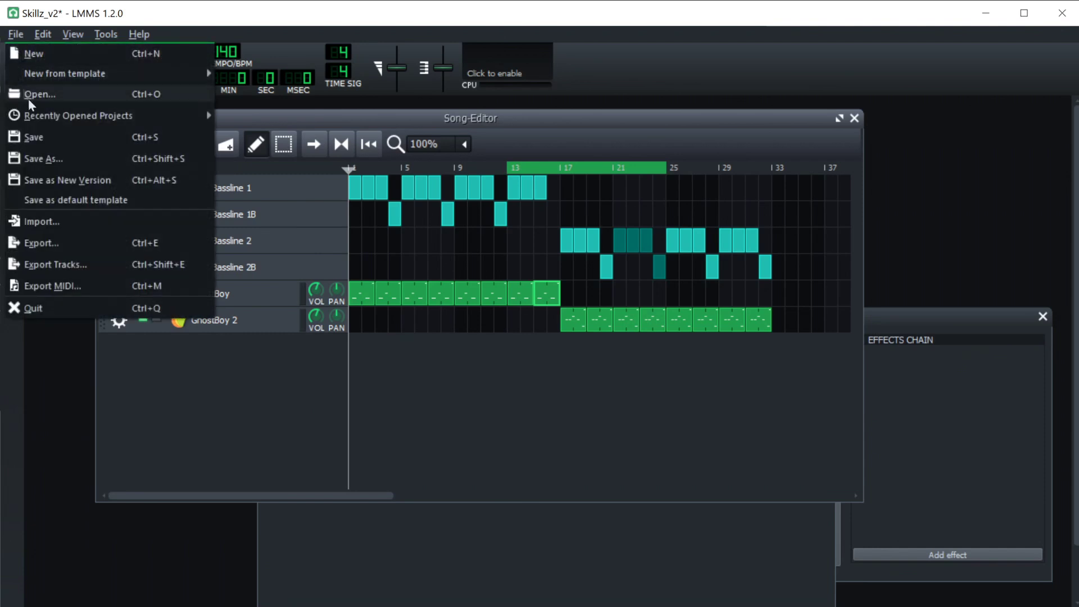
{"action": "left_click", "coordinate": [76, 177]}
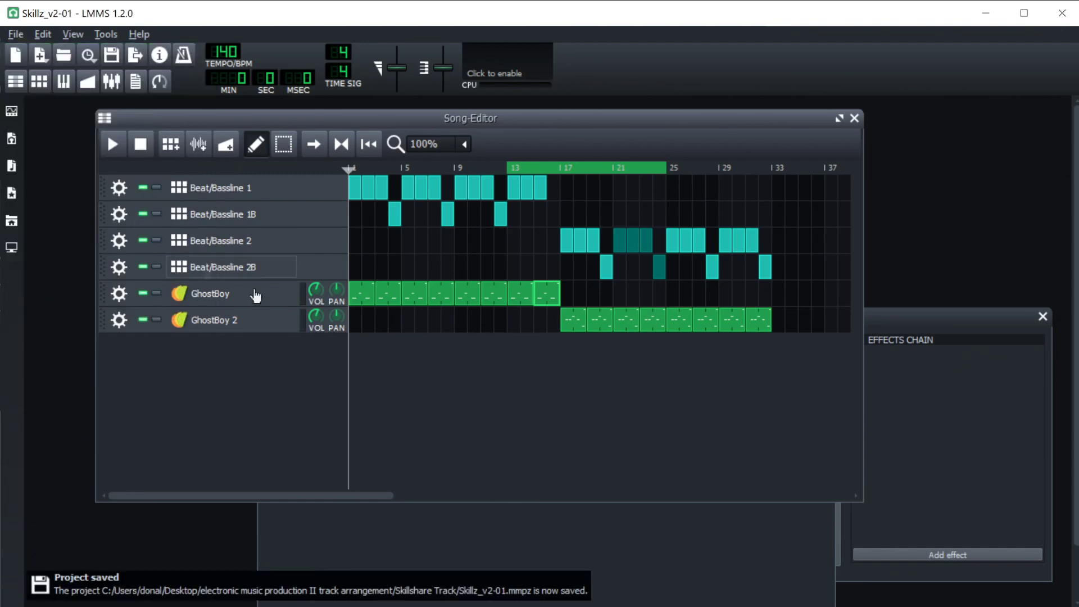